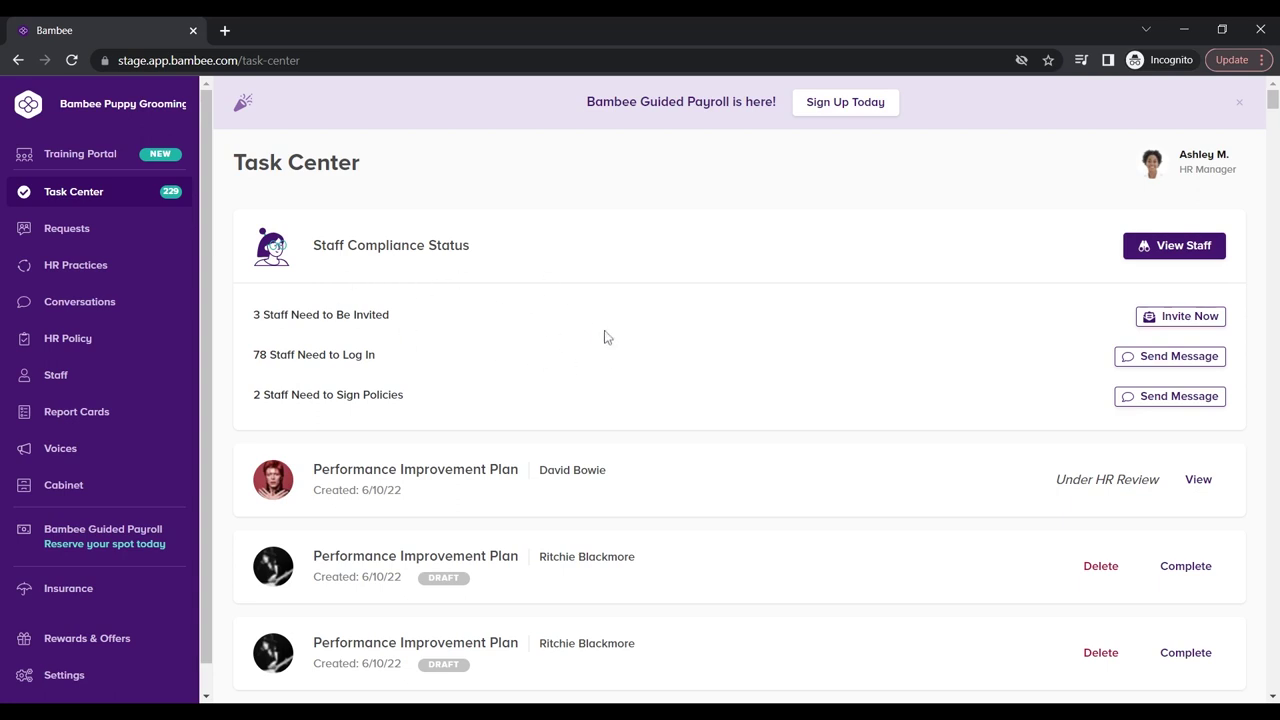
Look through the staff compliance status and pending performance improvement plans in the Task Center
scroll(598, 340, "down", 2)
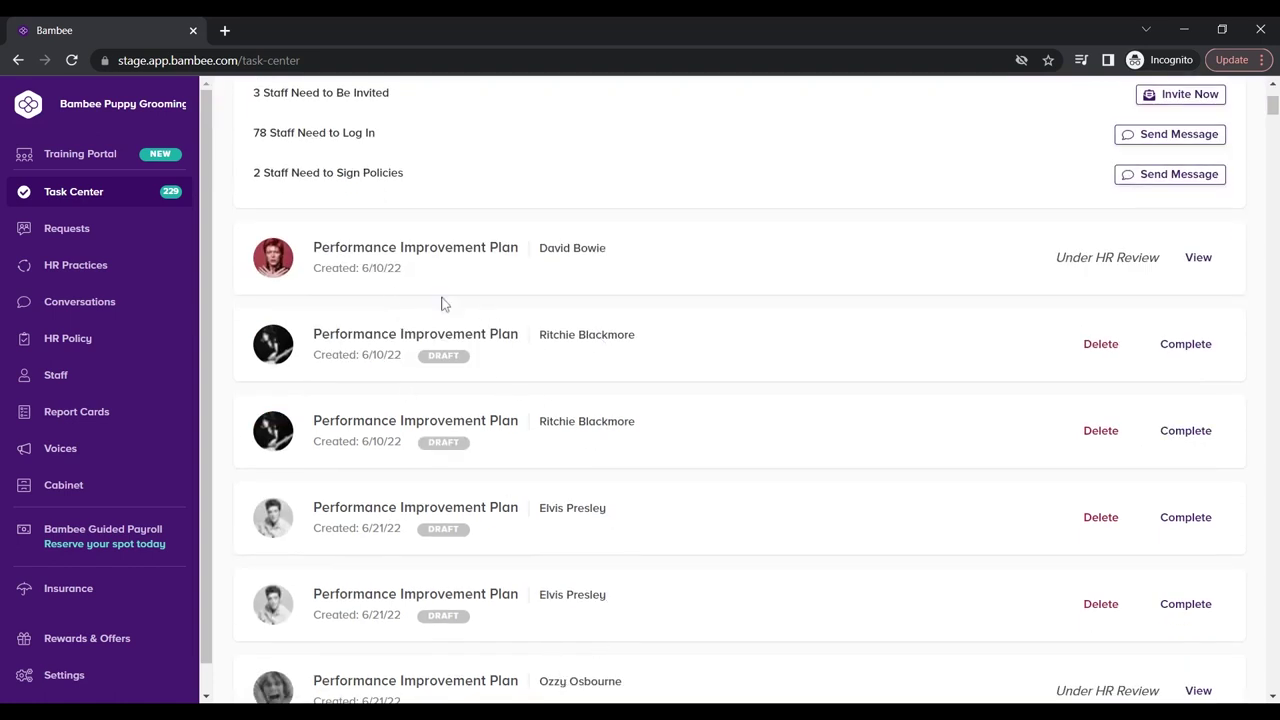
scroll(697, 446, "up", 2)
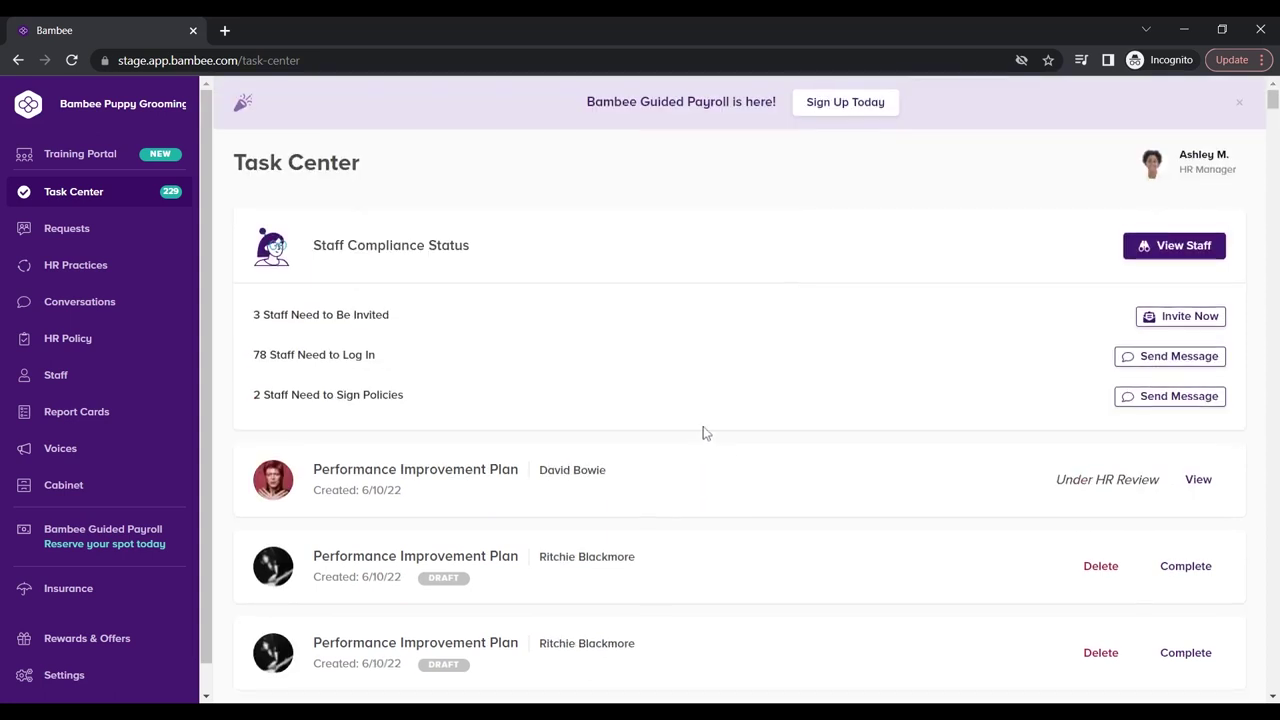
Open the Requests page and browse the popular requests and all request categories
left_click(86, 232)
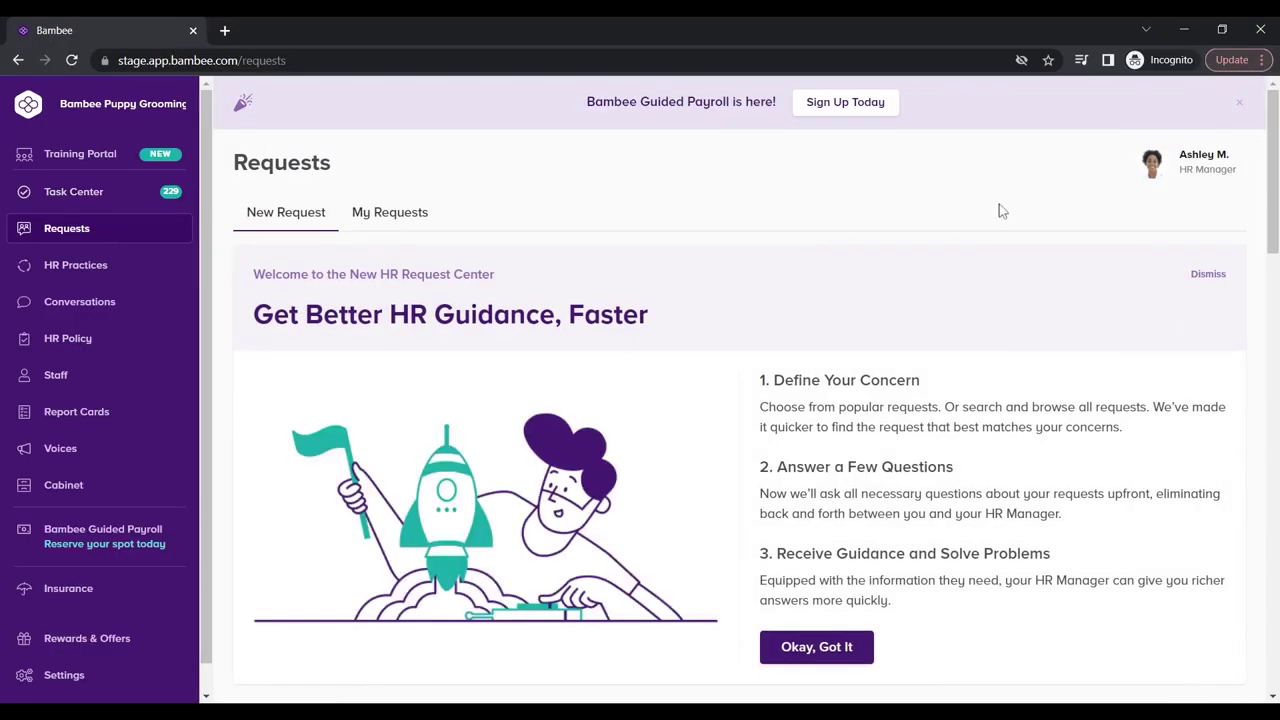
left_click_drag(1275, 123, 1273, 318)
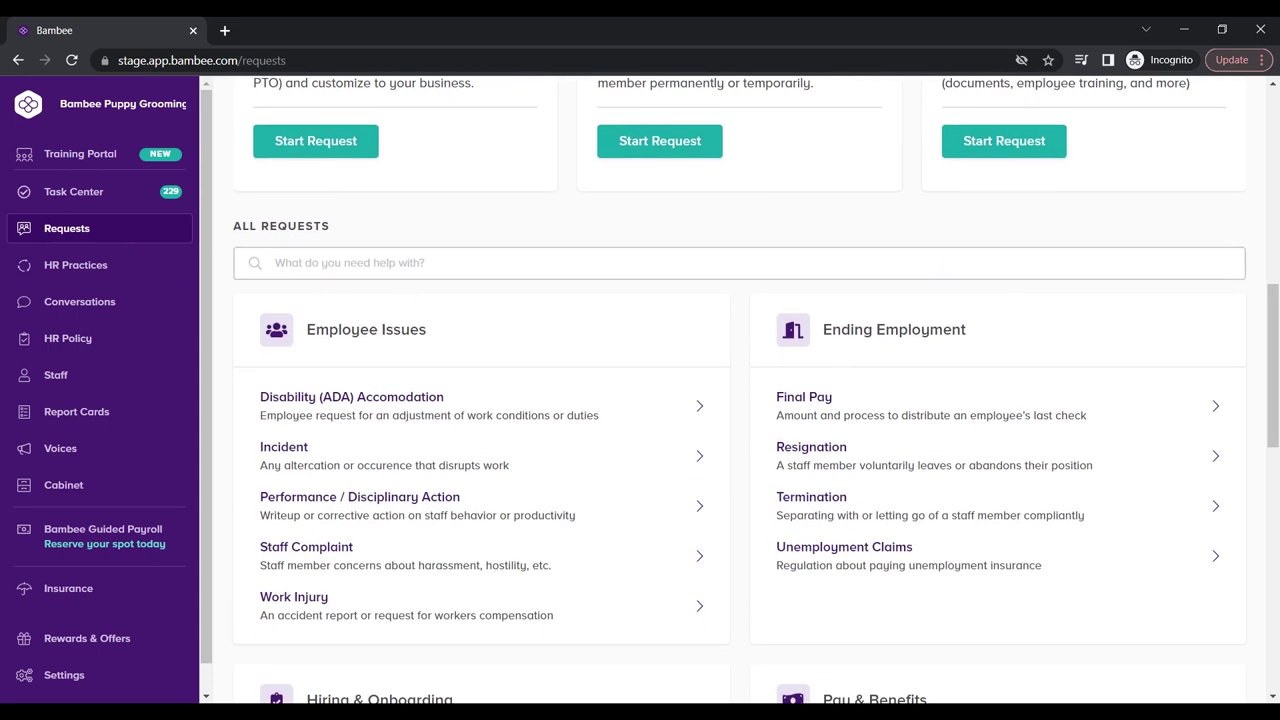
scroll(662, 483, "down", 3)
scroll(770, 522, "down", 1)
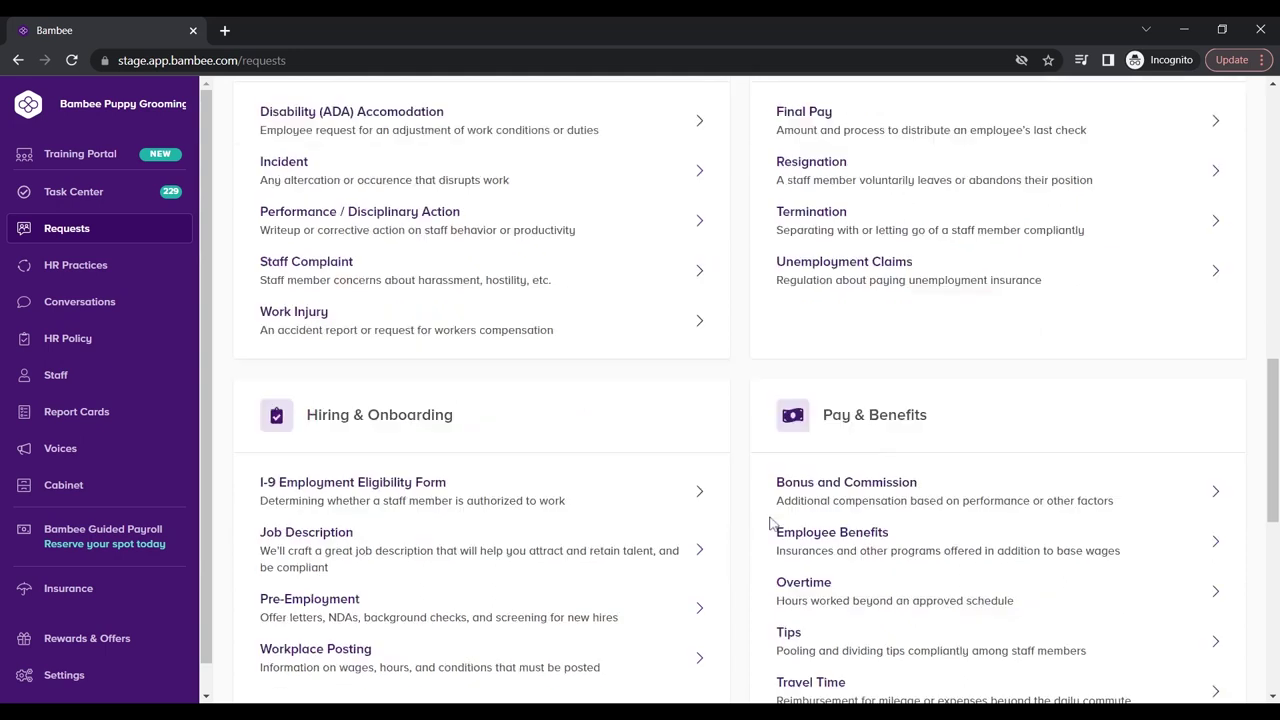
scroll(777, 523, "down", 5)
scroll(783, 523, "up", 10)
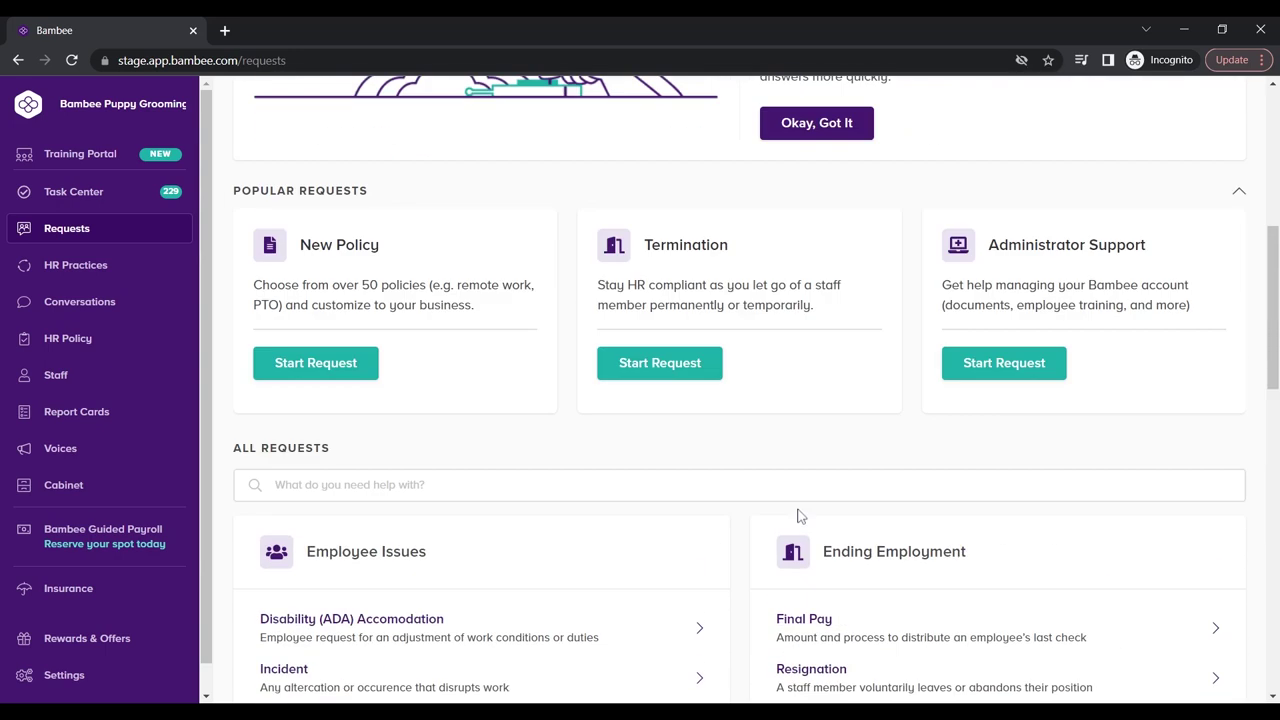
scroll(812, 514, "up", 6)
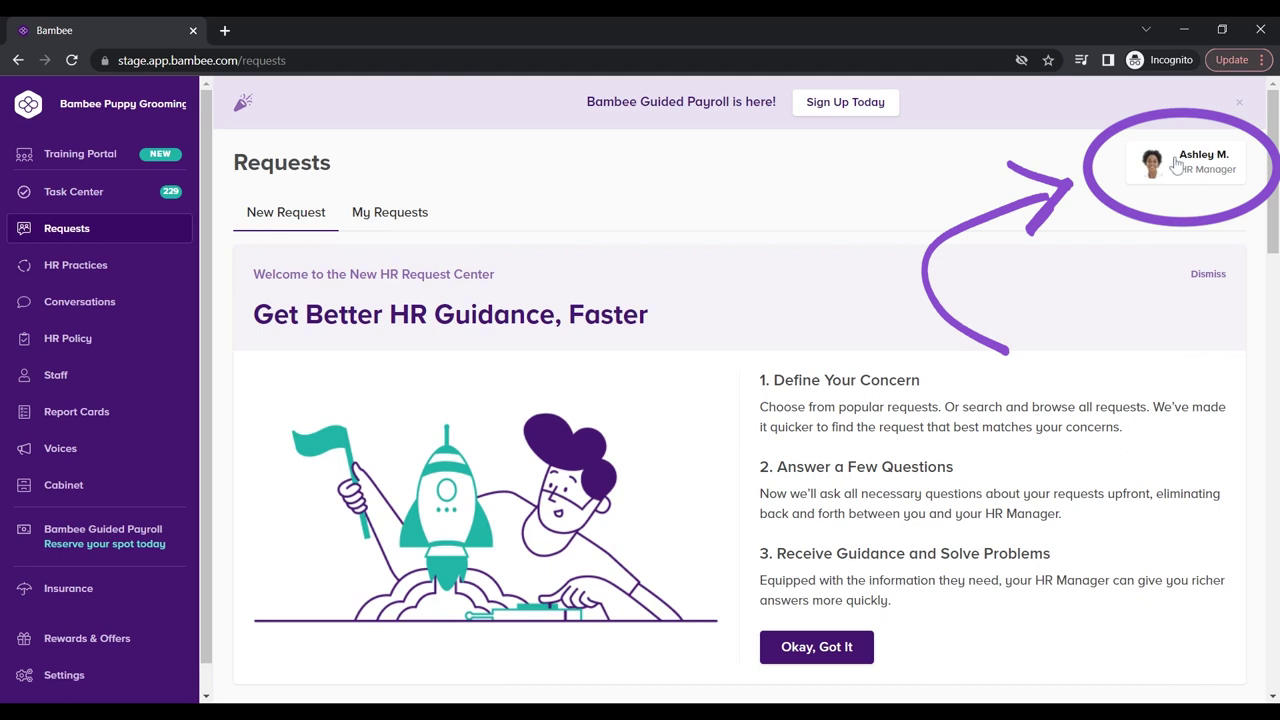
View the HR manager's call scheduling options for HR Guidance, and close them without booking a call
left_click(1162, 170)
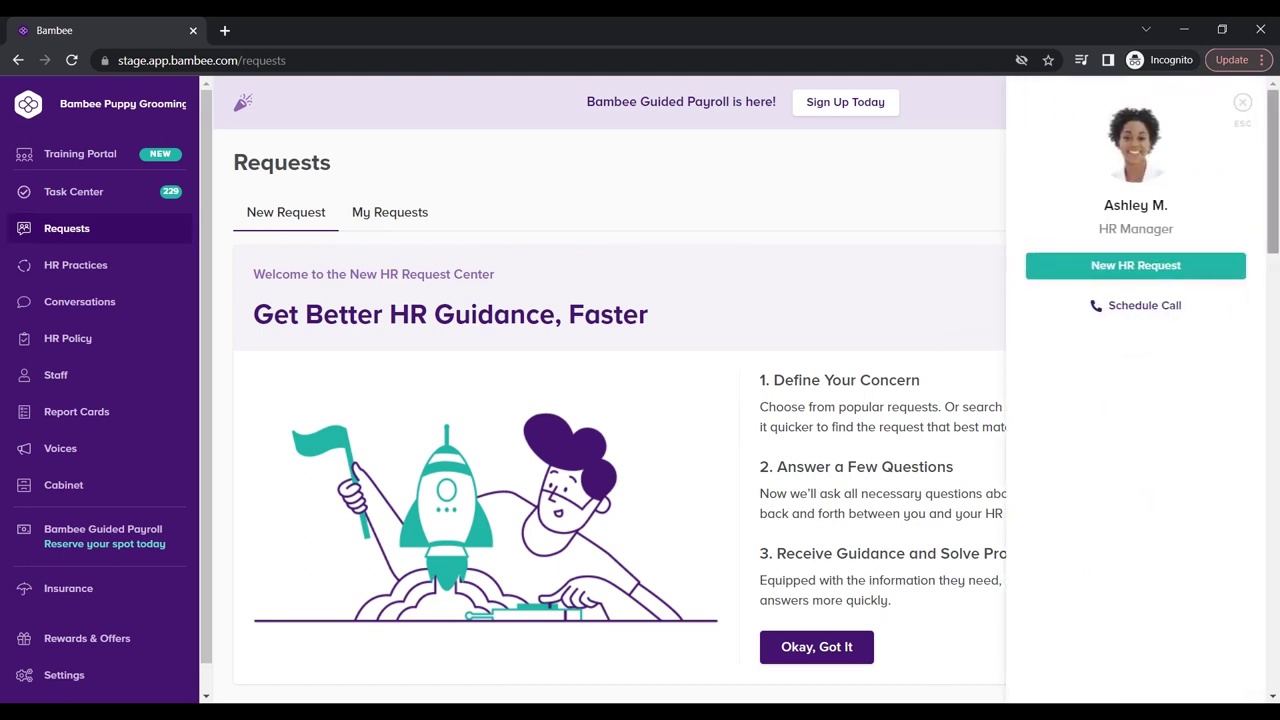
left_click(1144, 313)
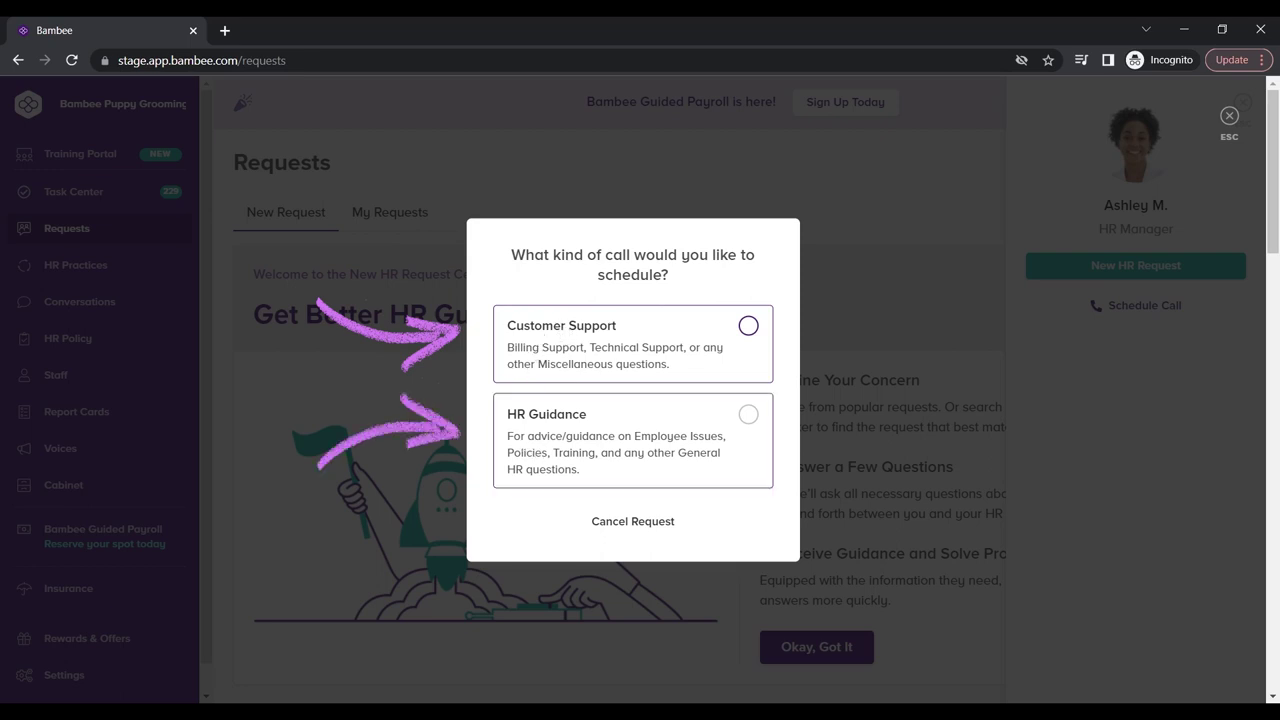
left_click(750, 413)
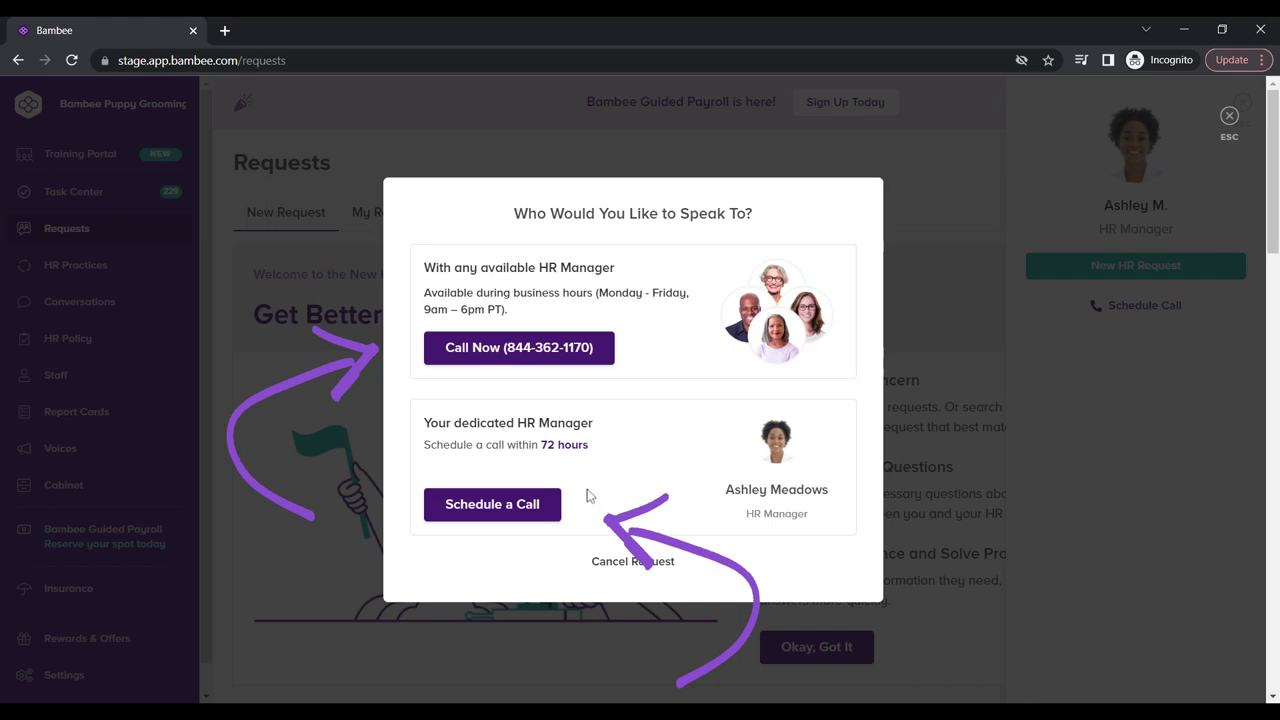
left_click(1240, 120)
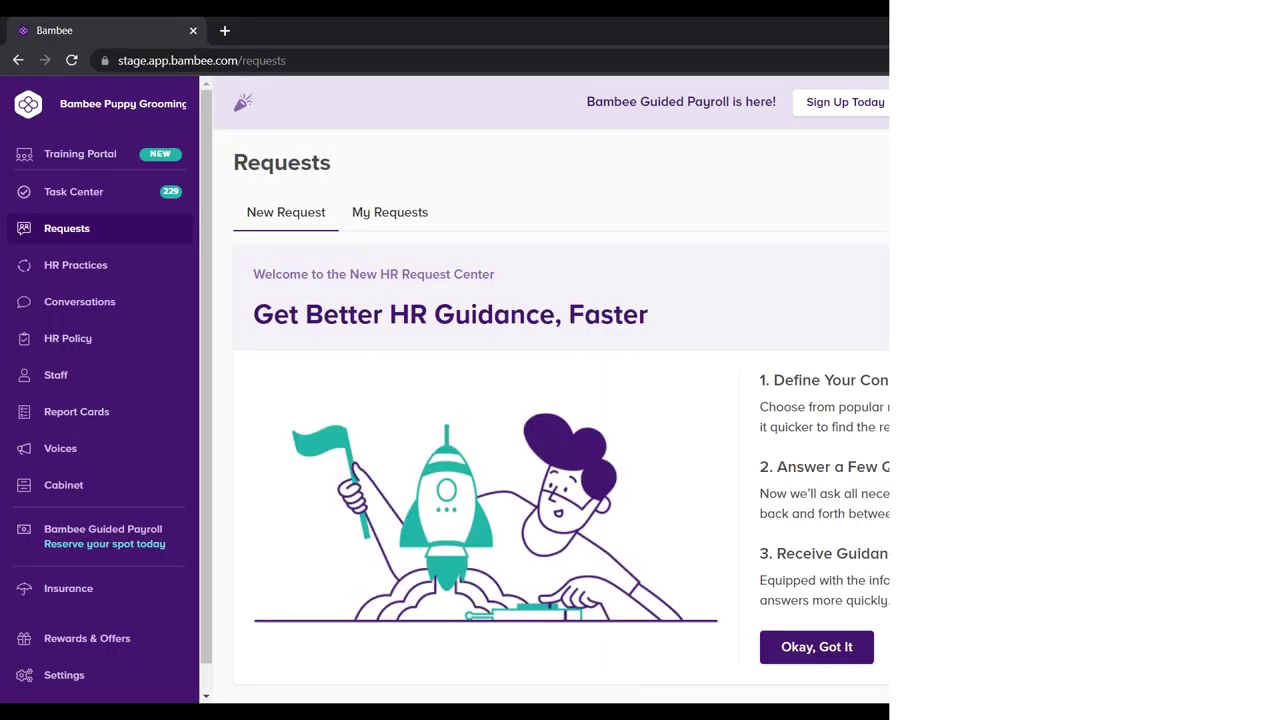
View the options offered for Conversations and dismiss them without choosing one
left_click(82, 307)
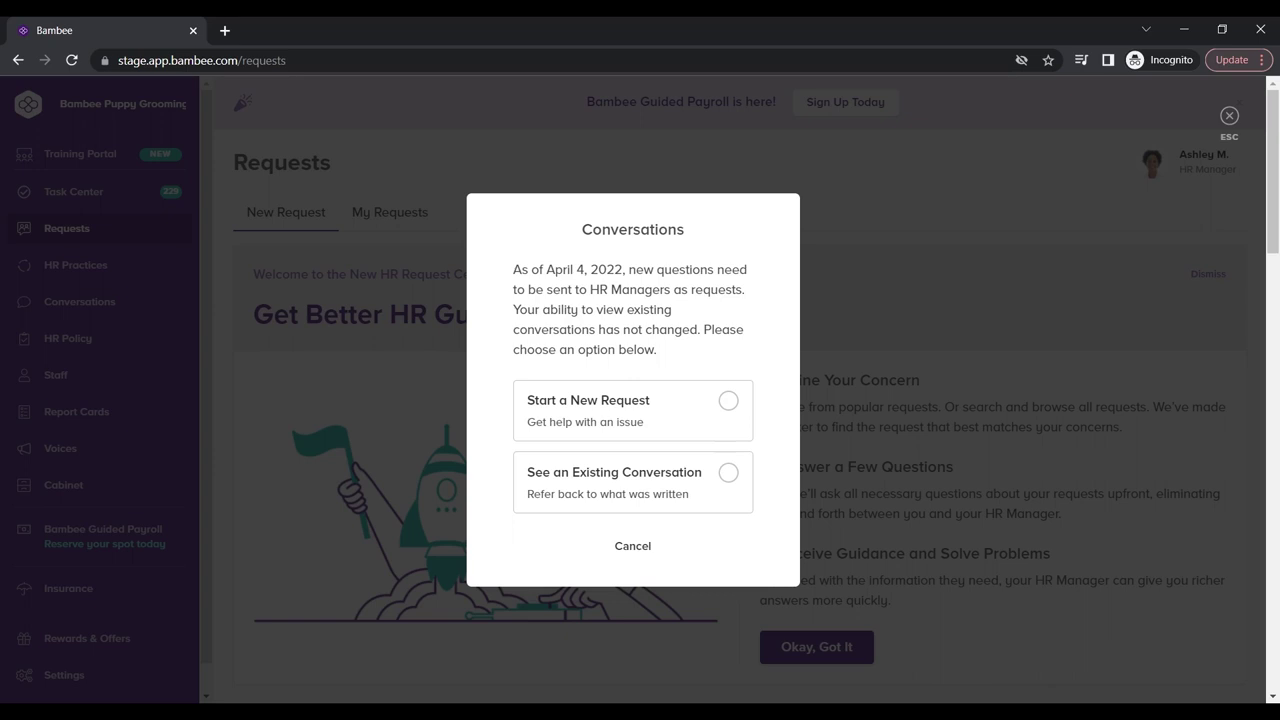
left_click(1228, 117)
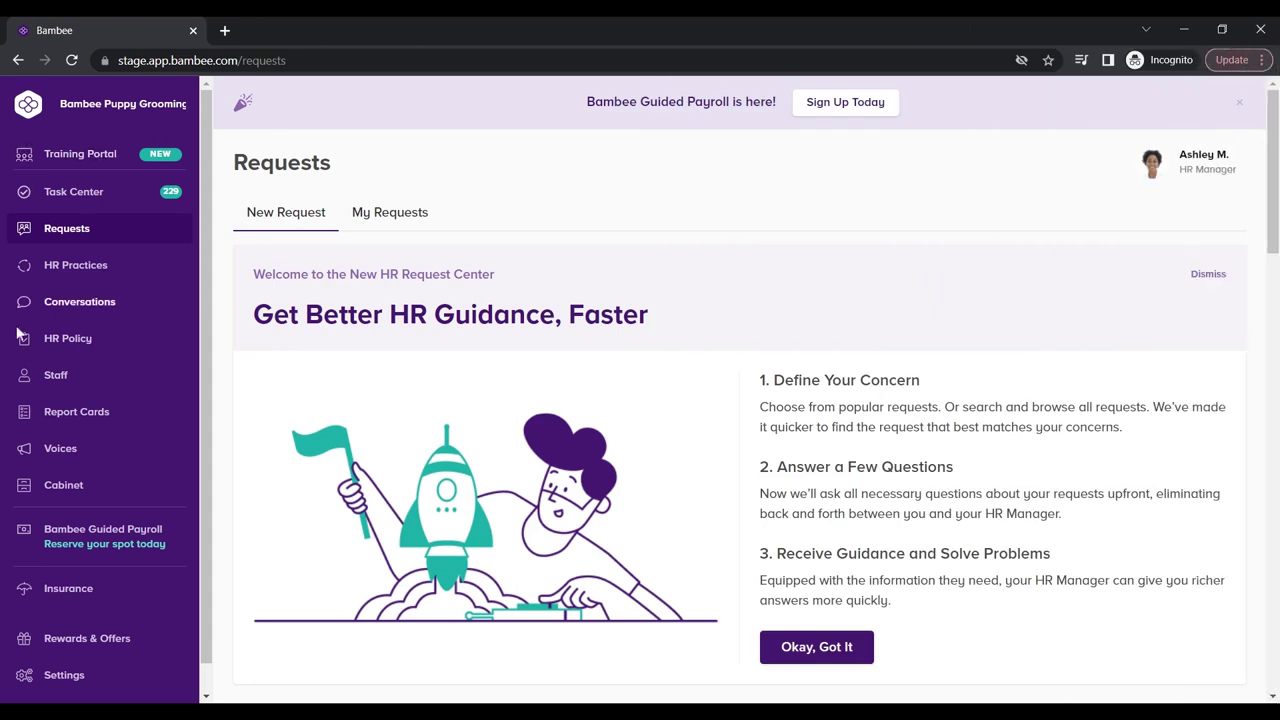
Open the HR Policy page and examine the progress stages of the requested policies, including the Approved stage
left_click(67, 340)
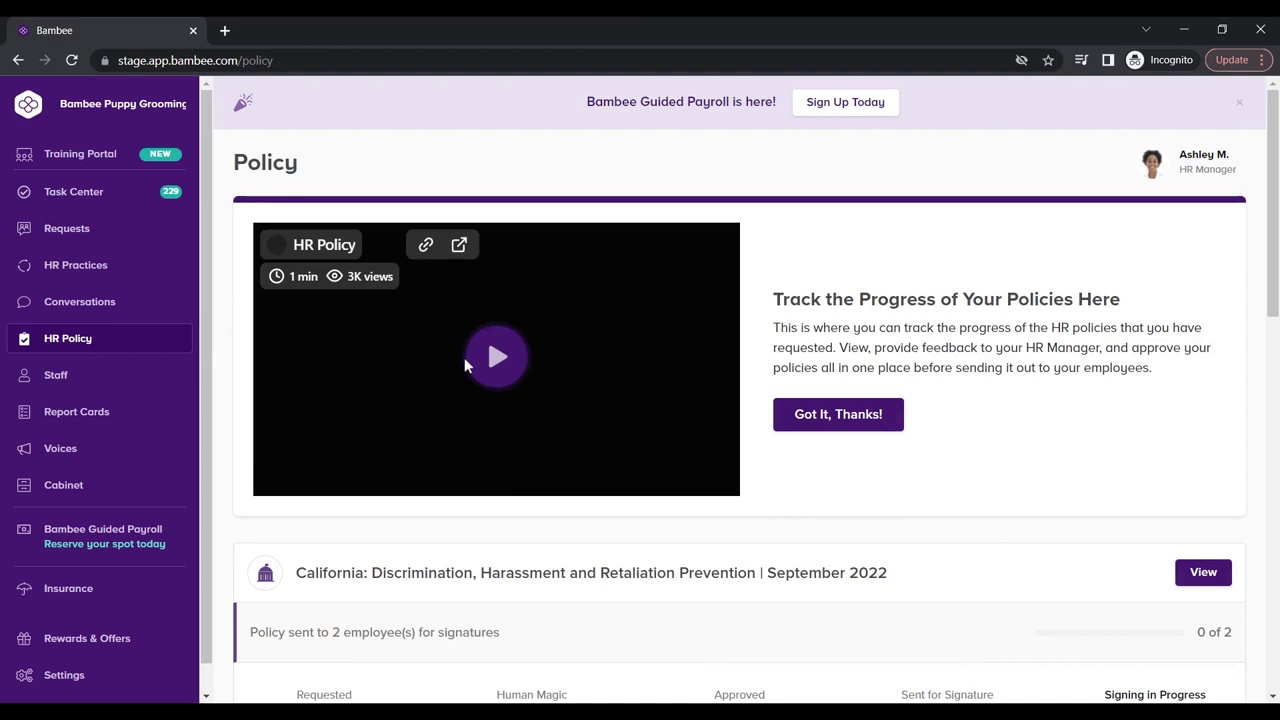
scroll(479, 372, "down", 2)
scroll(479, 373, "down", 1)
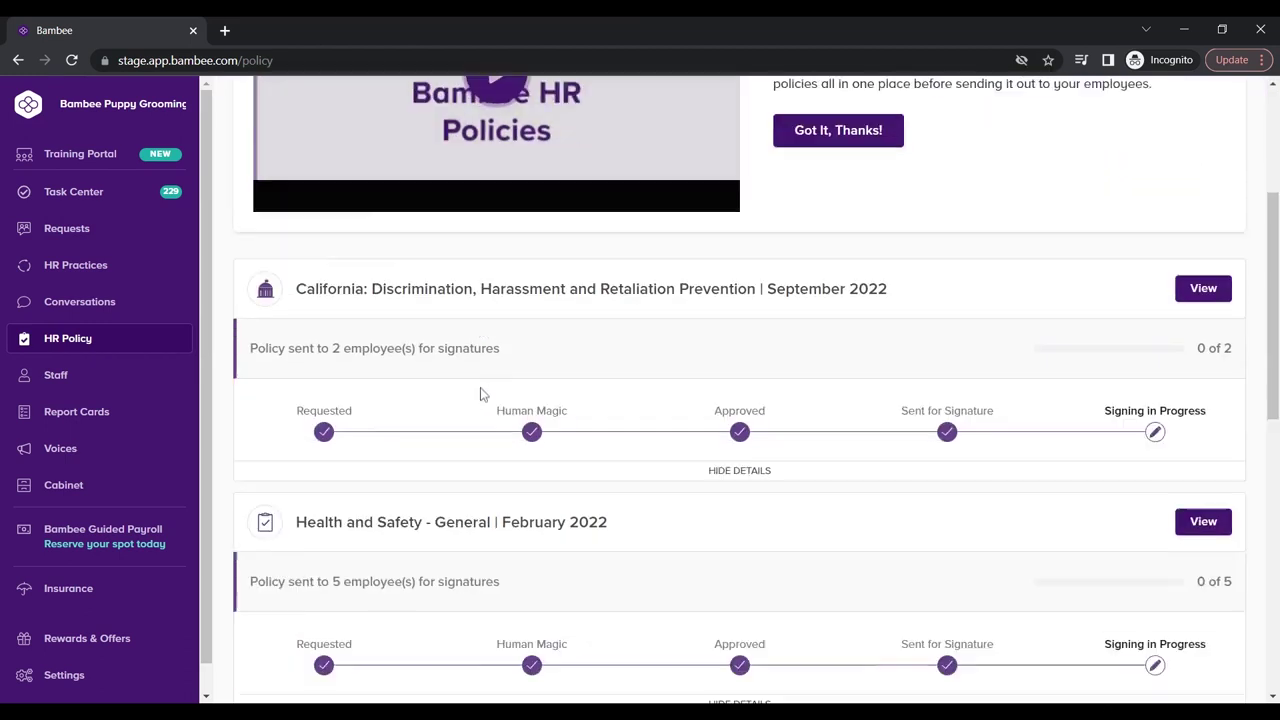
scroll(483, 390, "down", 2)
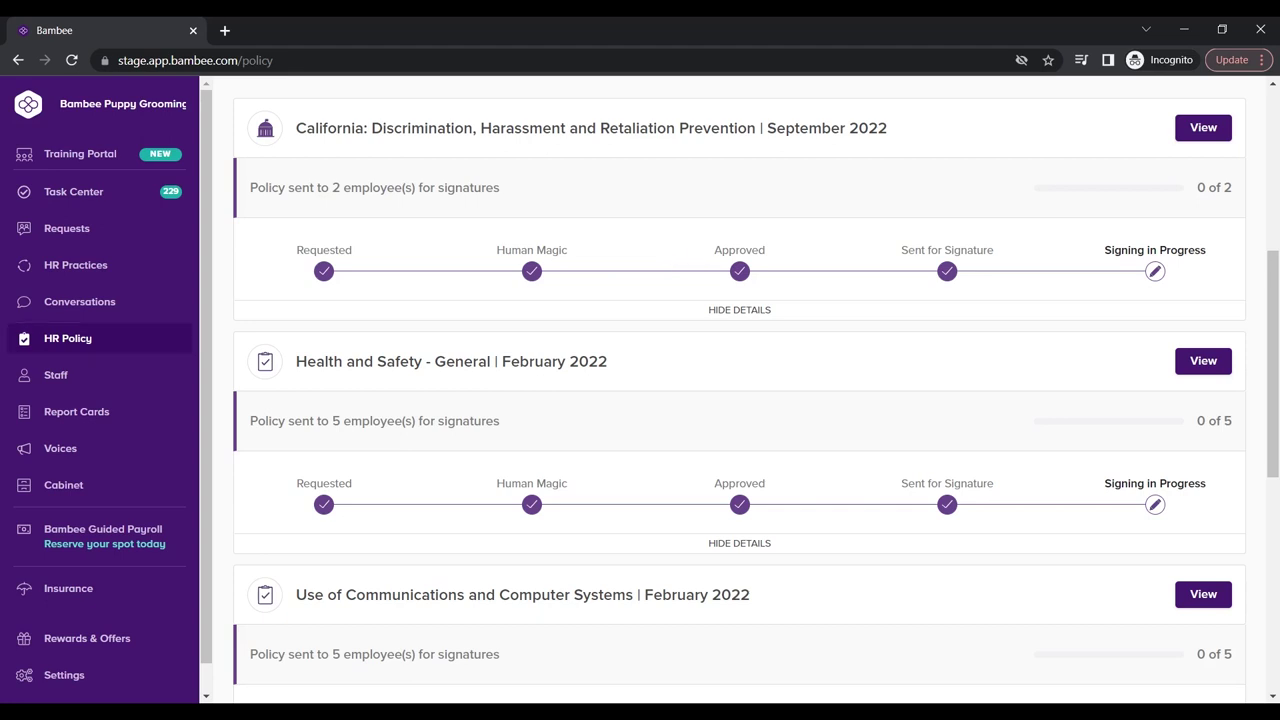
double_click(758, 250)
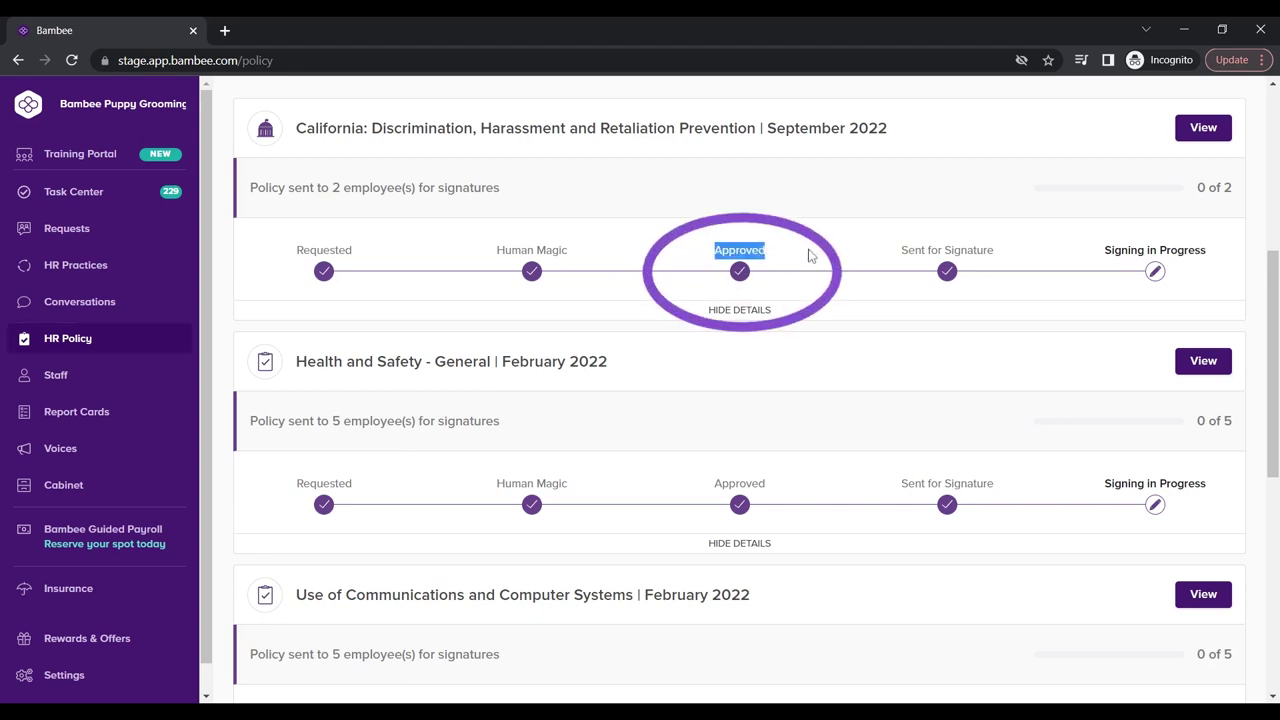
left_click(795, 250)
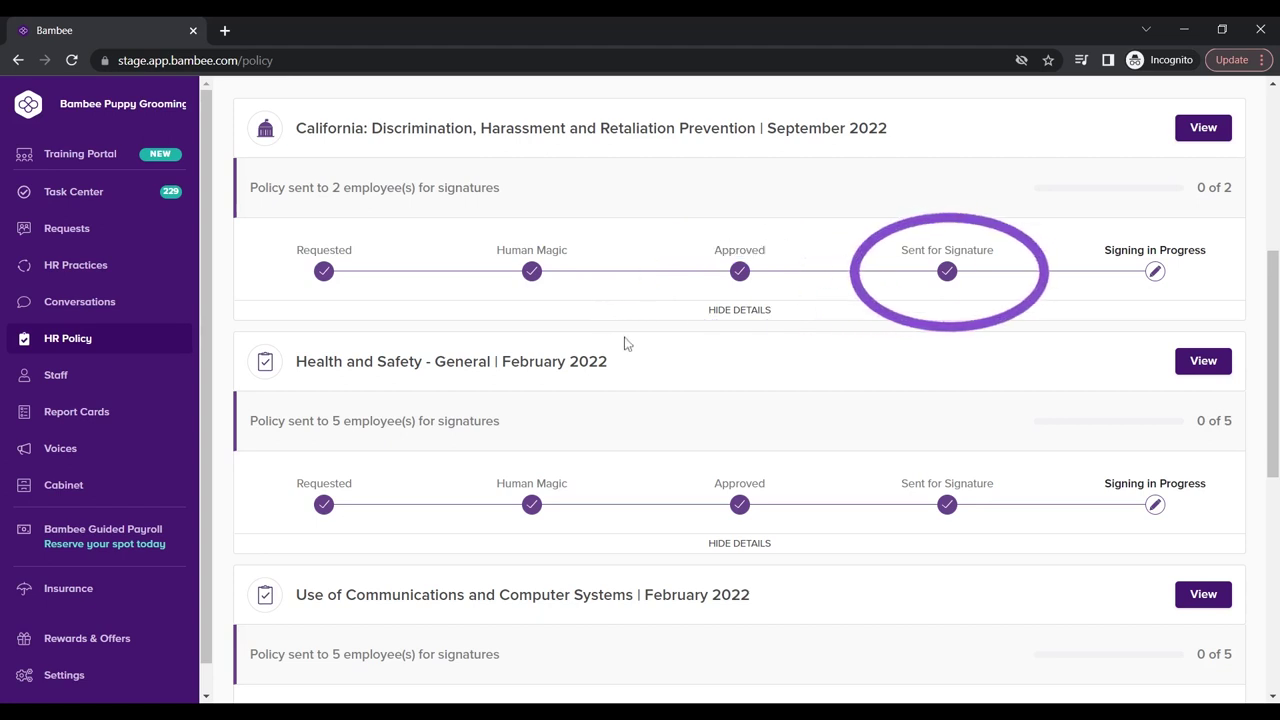
Open the Staff page, check the recipient groups available for a bulk message, and look over the staff list
left_click(64, 388)
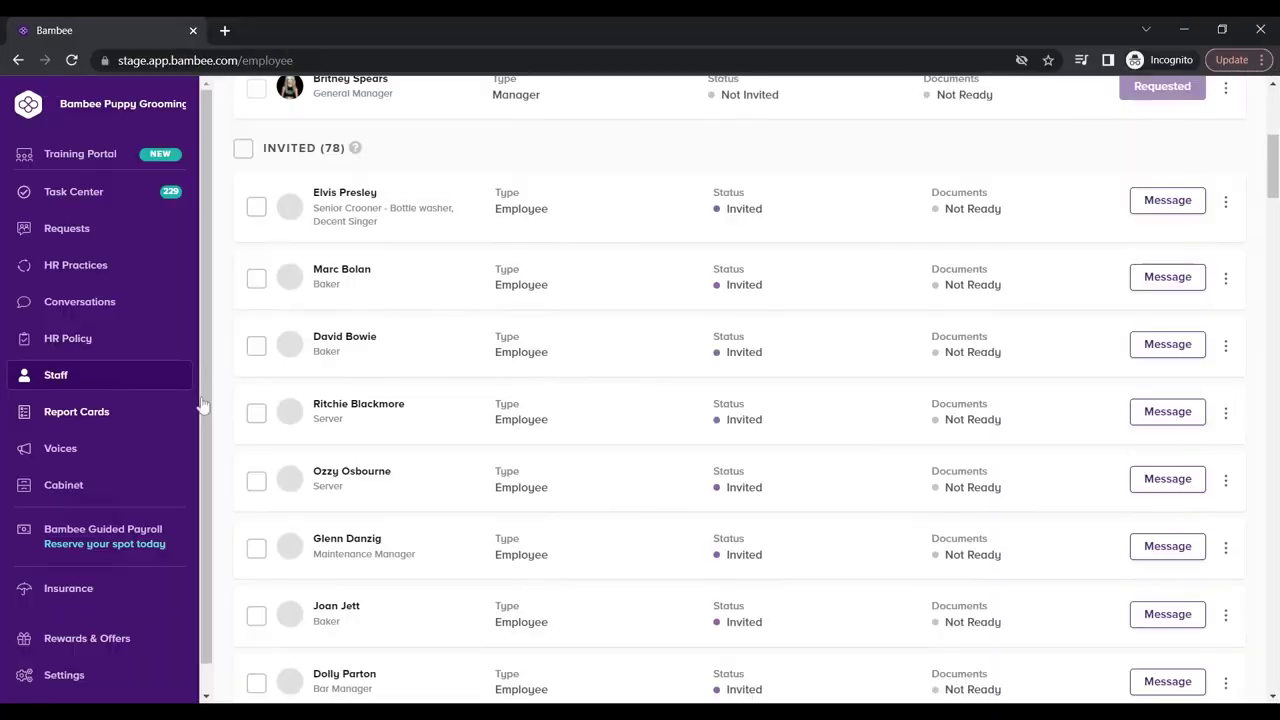
scroll(531, 400, "up", 5)
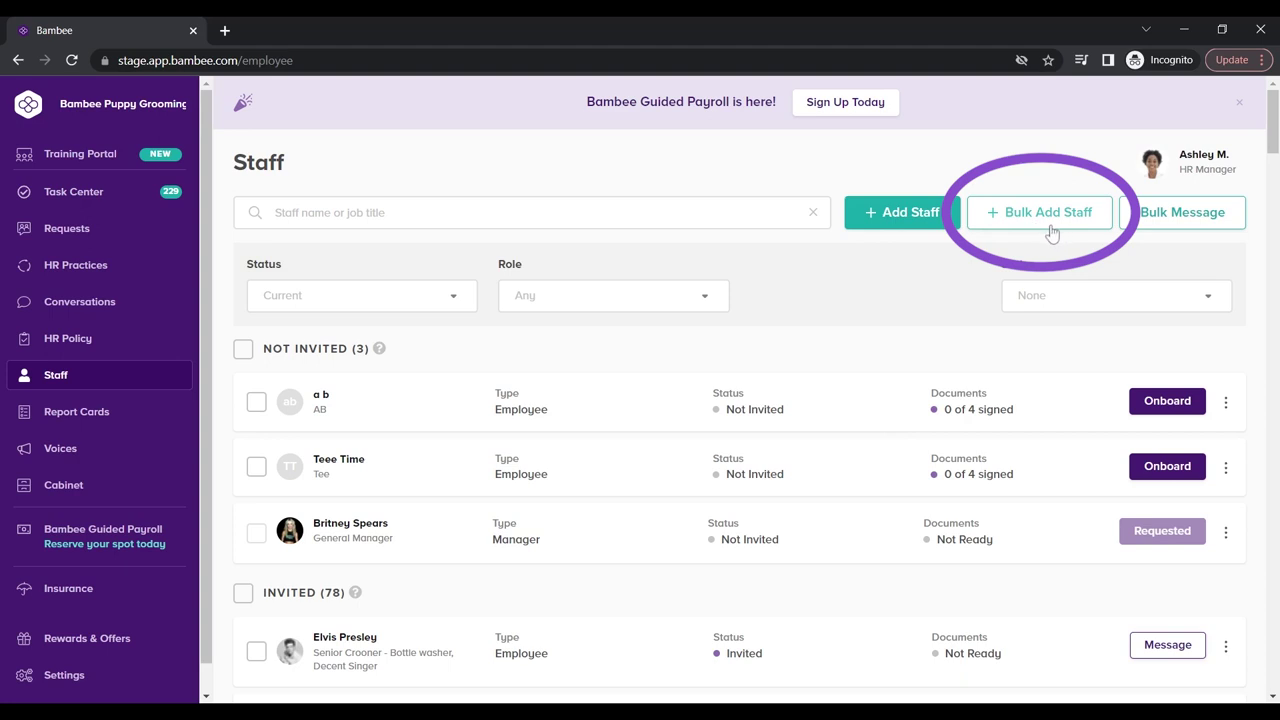
left_click(1163, 226)
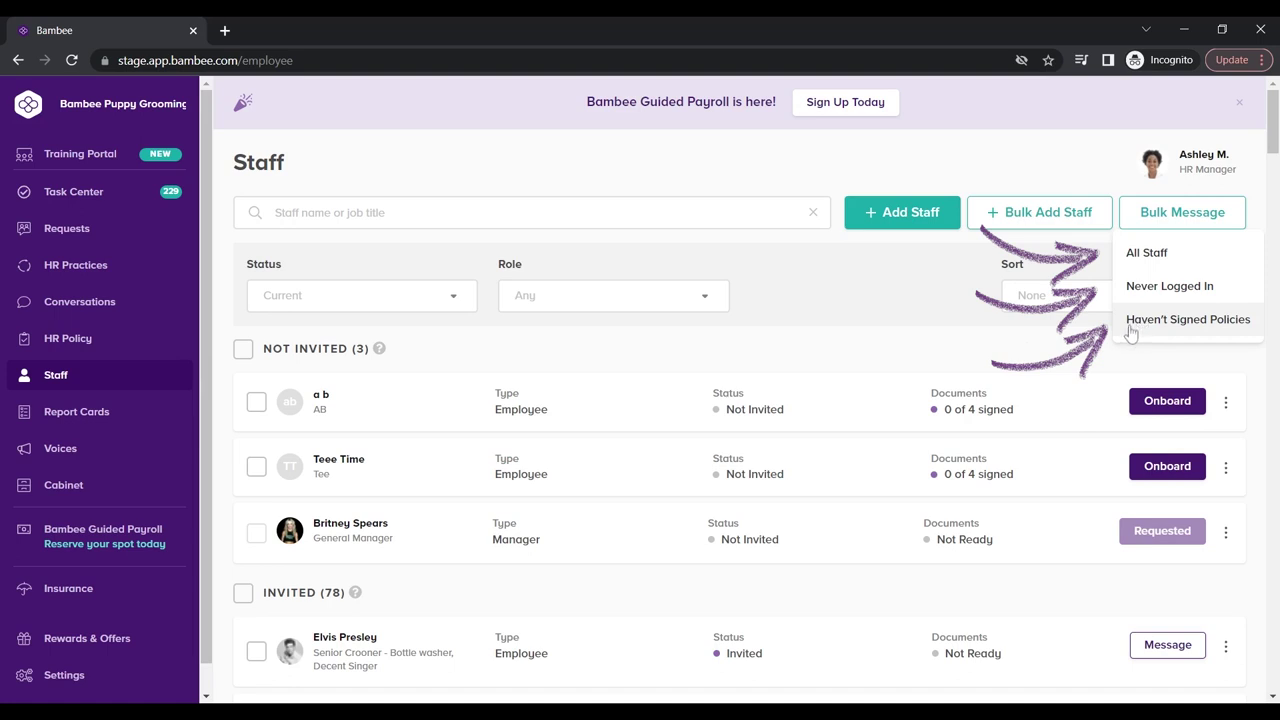
left_click(816, 319)
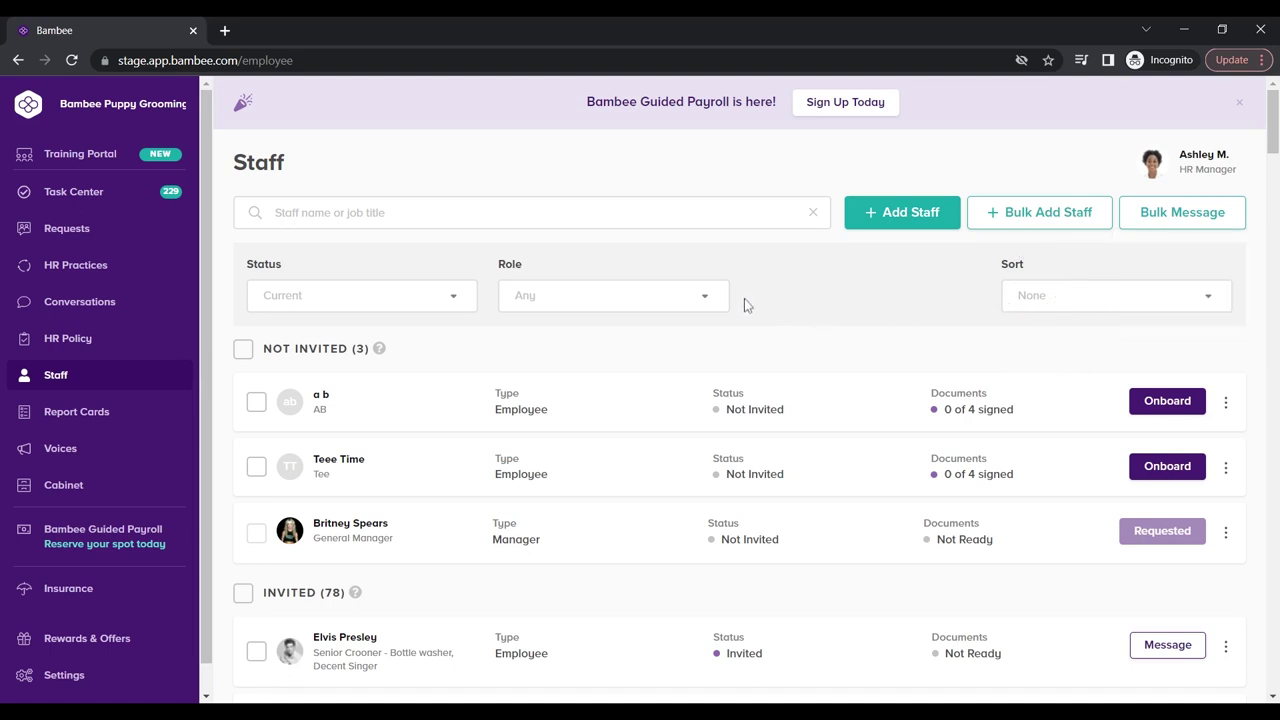
scroll(744, 298, "down", 2)
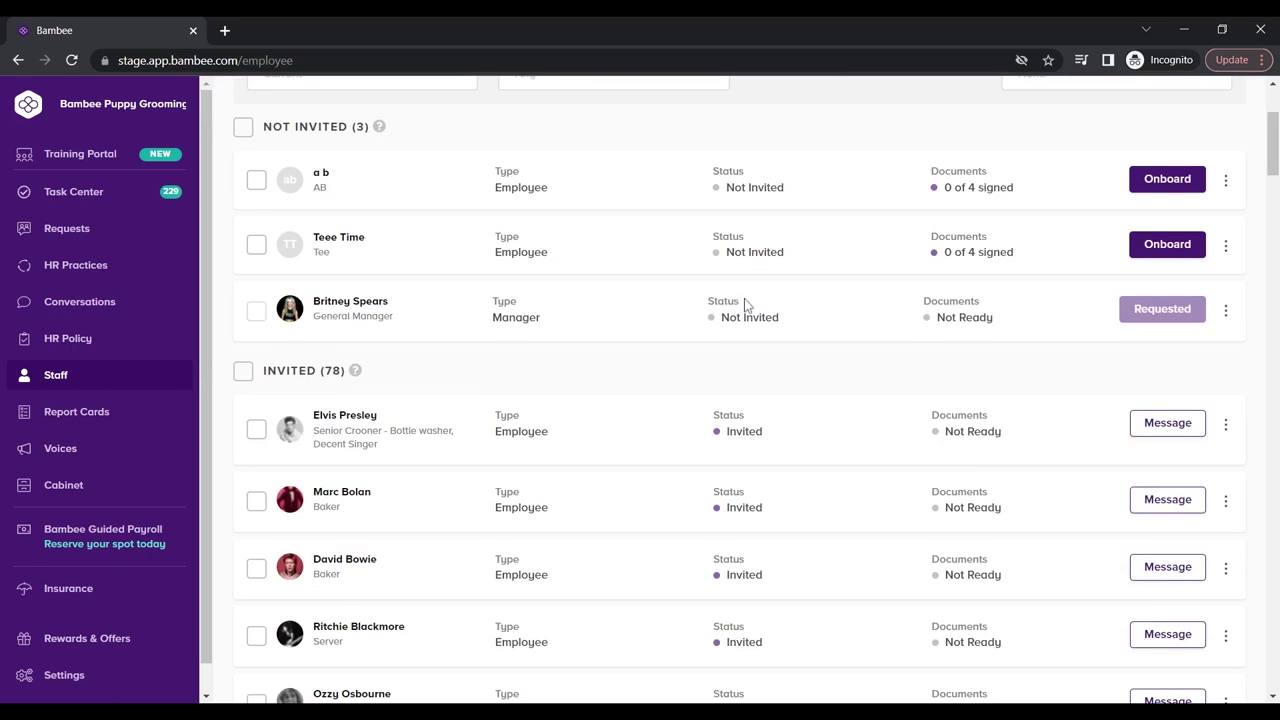
Open the Senior Crooner employee's record and view its To Dos, Folder, Notes, Profile and Settings sections
left_click(330, 424)
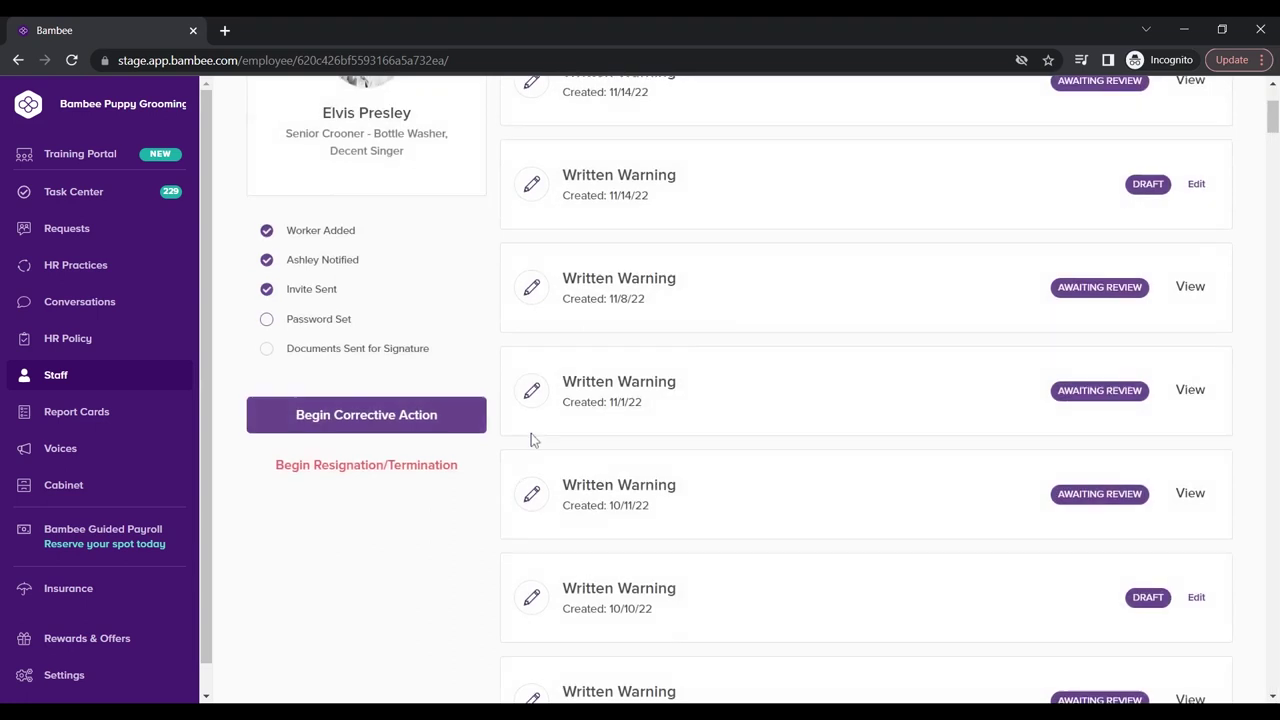
scroll(531, 433, "up", 2)
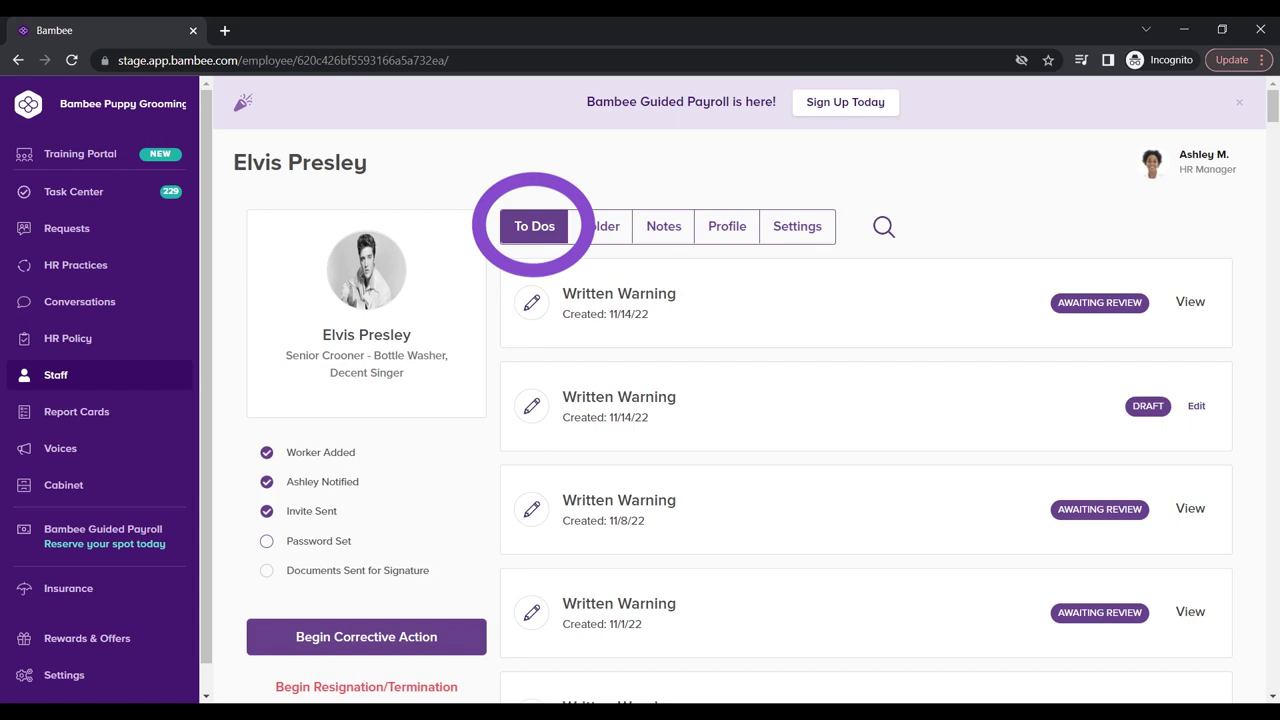
left_click(600, 240)
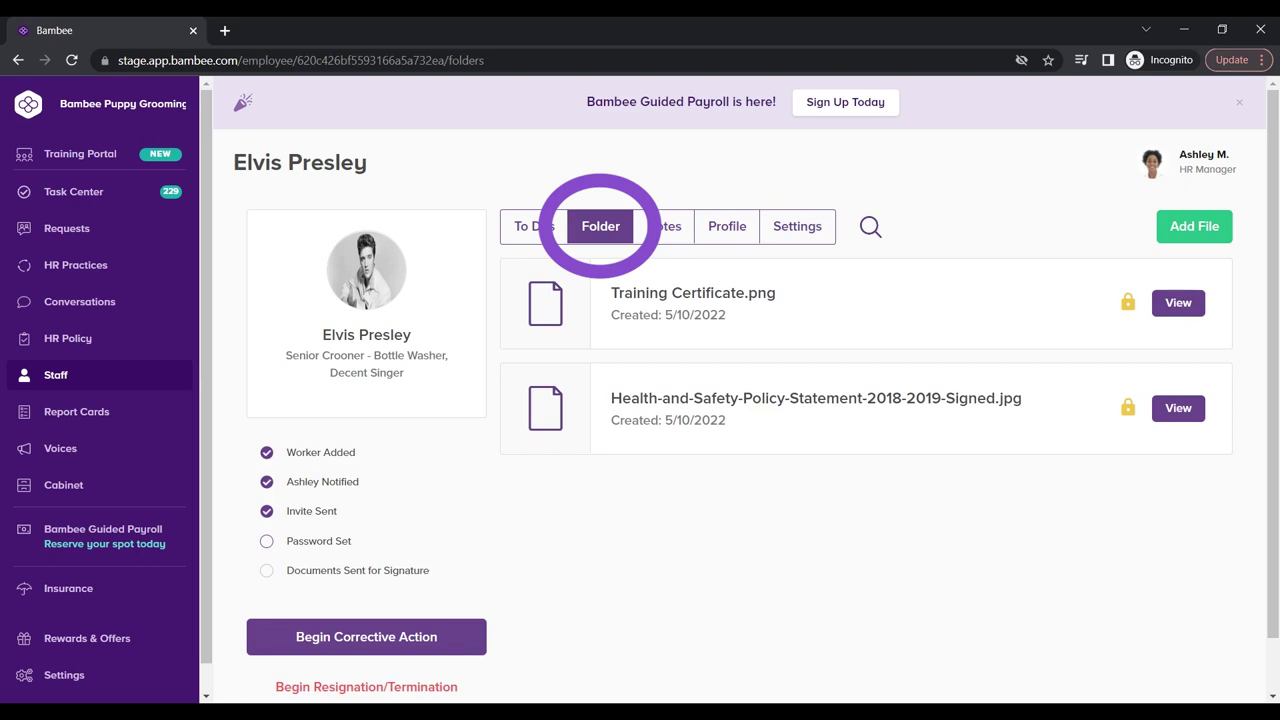
left_click(670, 230)
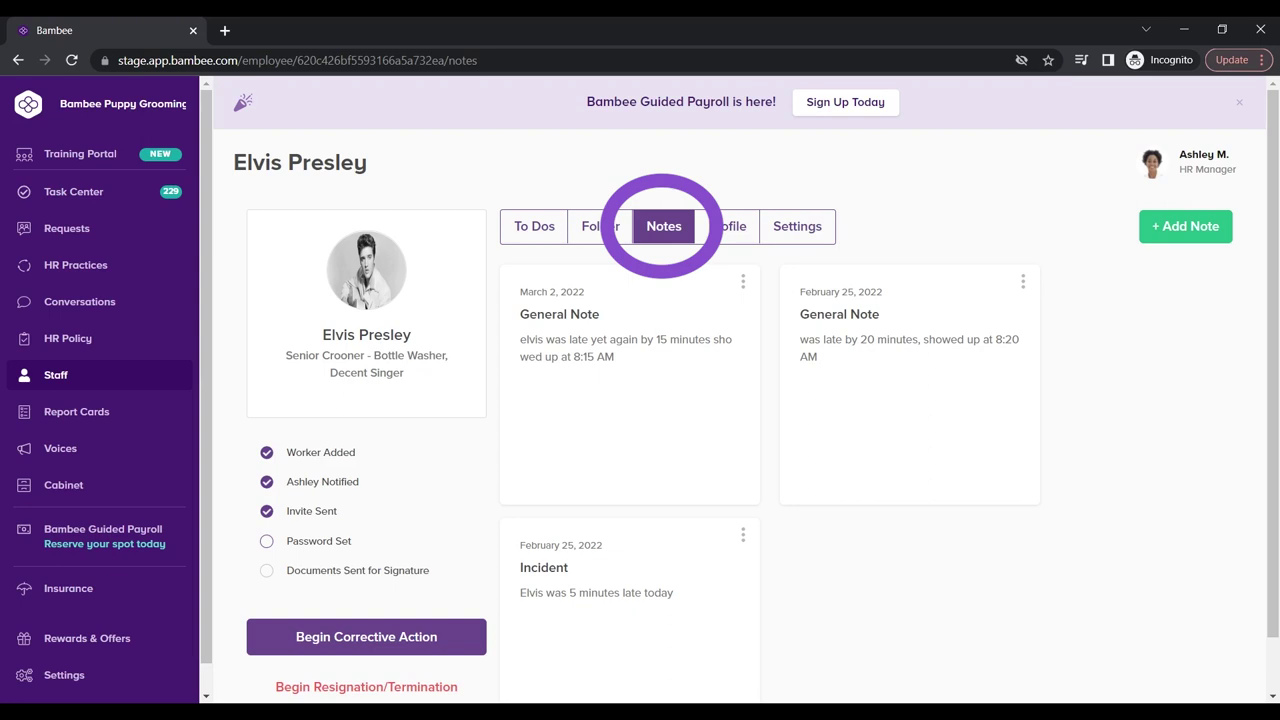
left_click(727, 226)
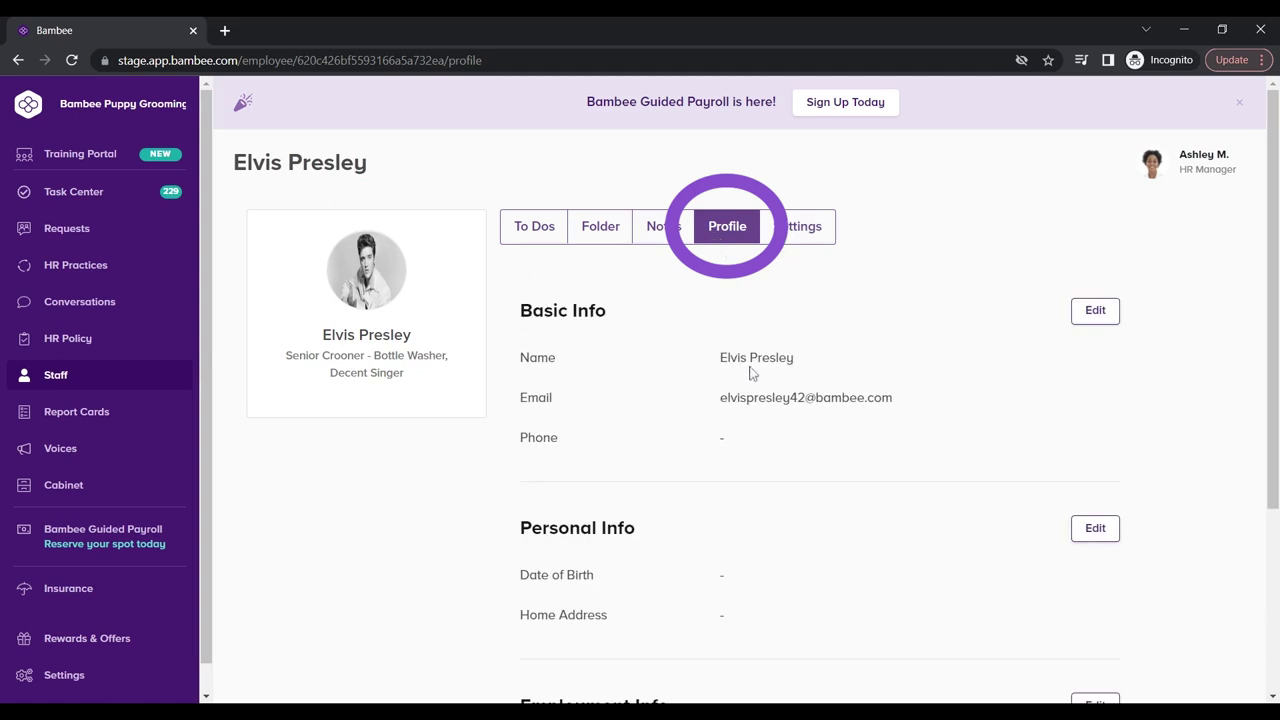
scroll(775, 470, "down", 3)
scroll(783, 432, "up", 3)
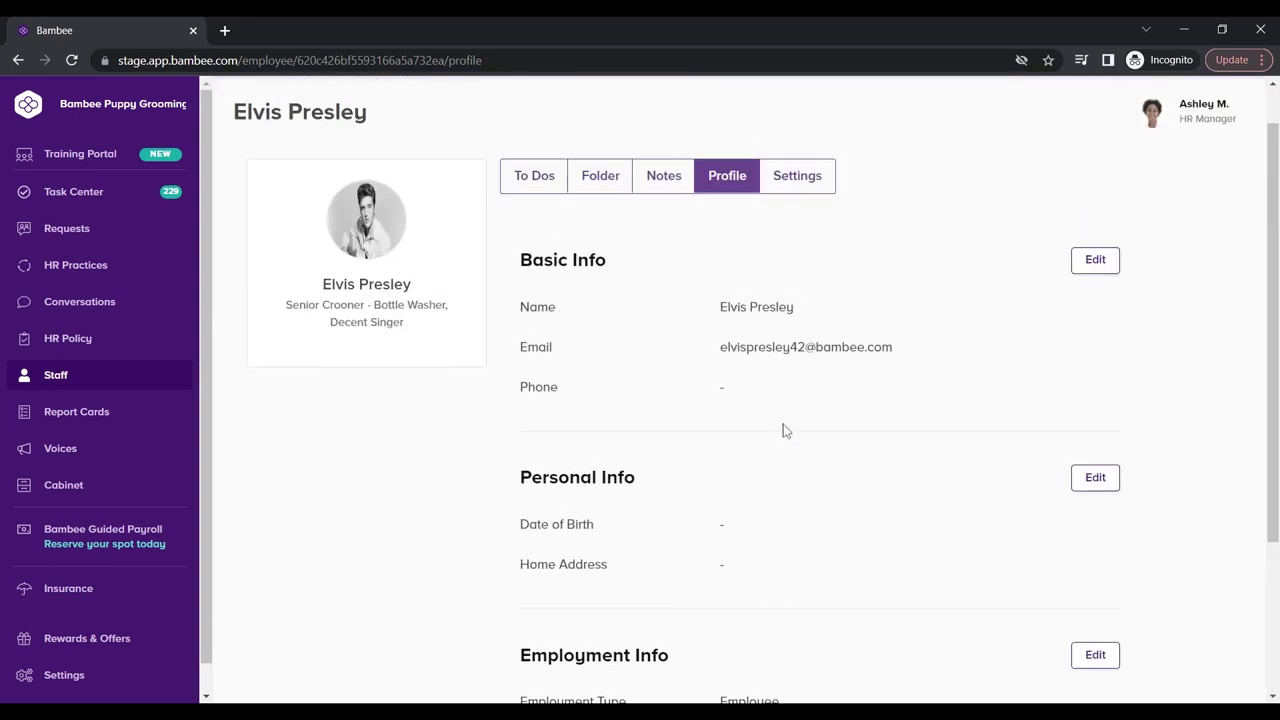
left_click(797, 226)
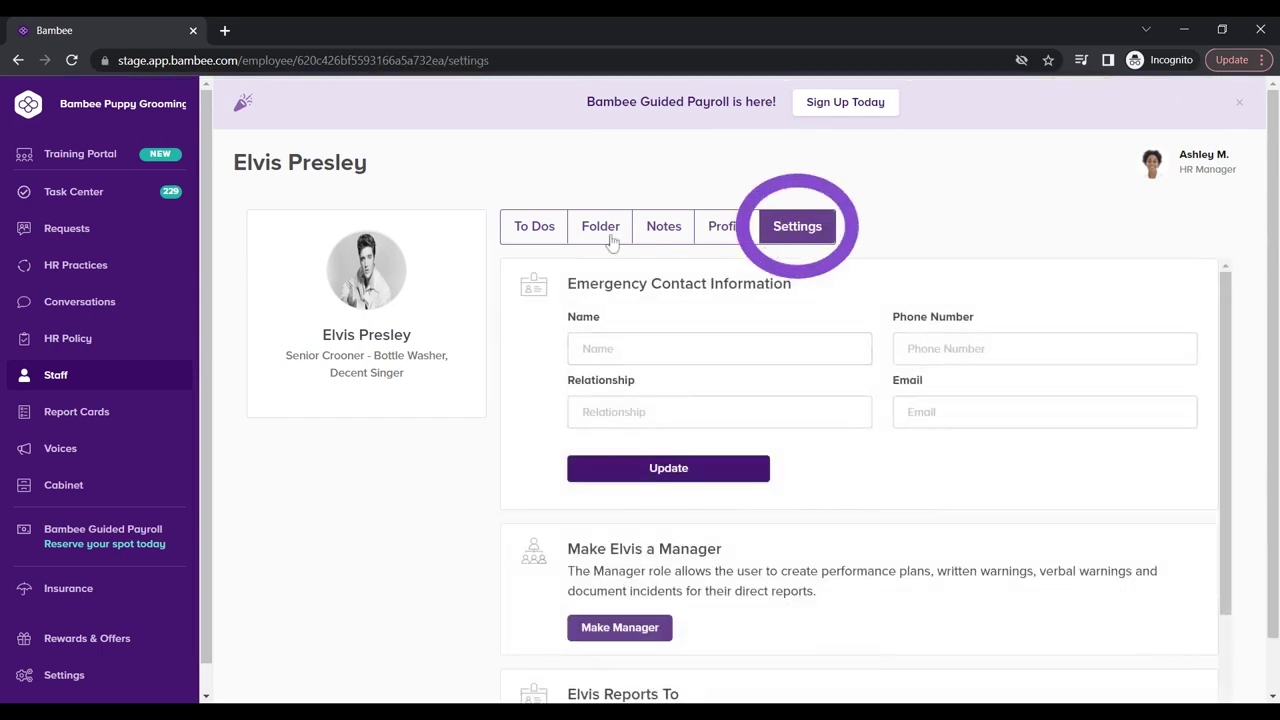
Return to the employee's To Dos and examine the corrective action and resignation/termination options
left_click(530, 234)
scroll(550, 268, "down", 2)
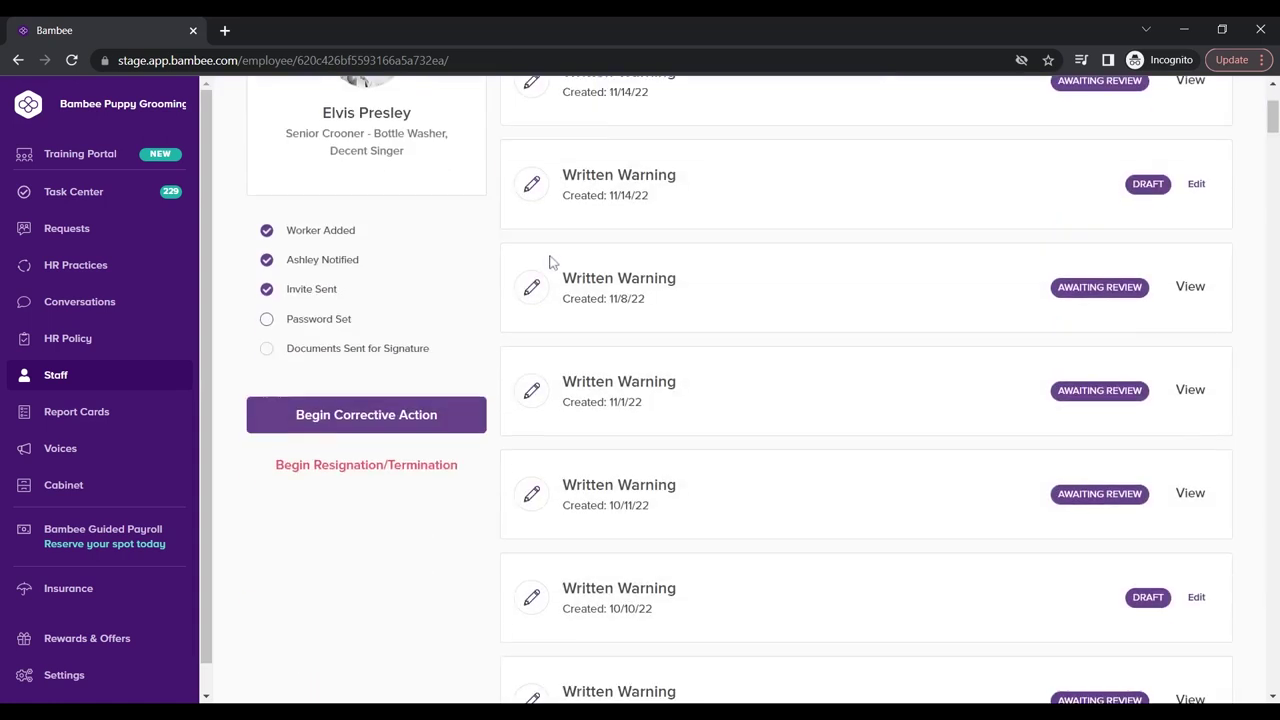
left_click(350, 428)
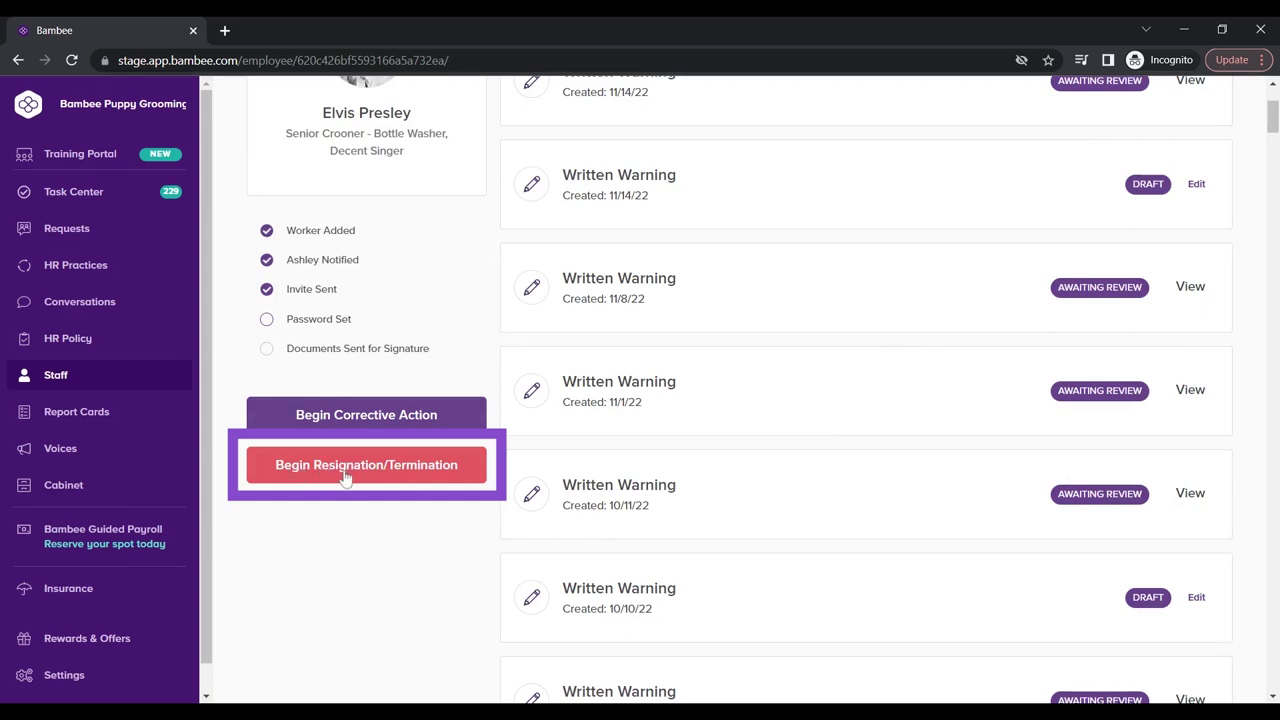
Open the Nov 21 — Nov 27, 2022 report card and look through its list of direct reports
left_click(83, 430)
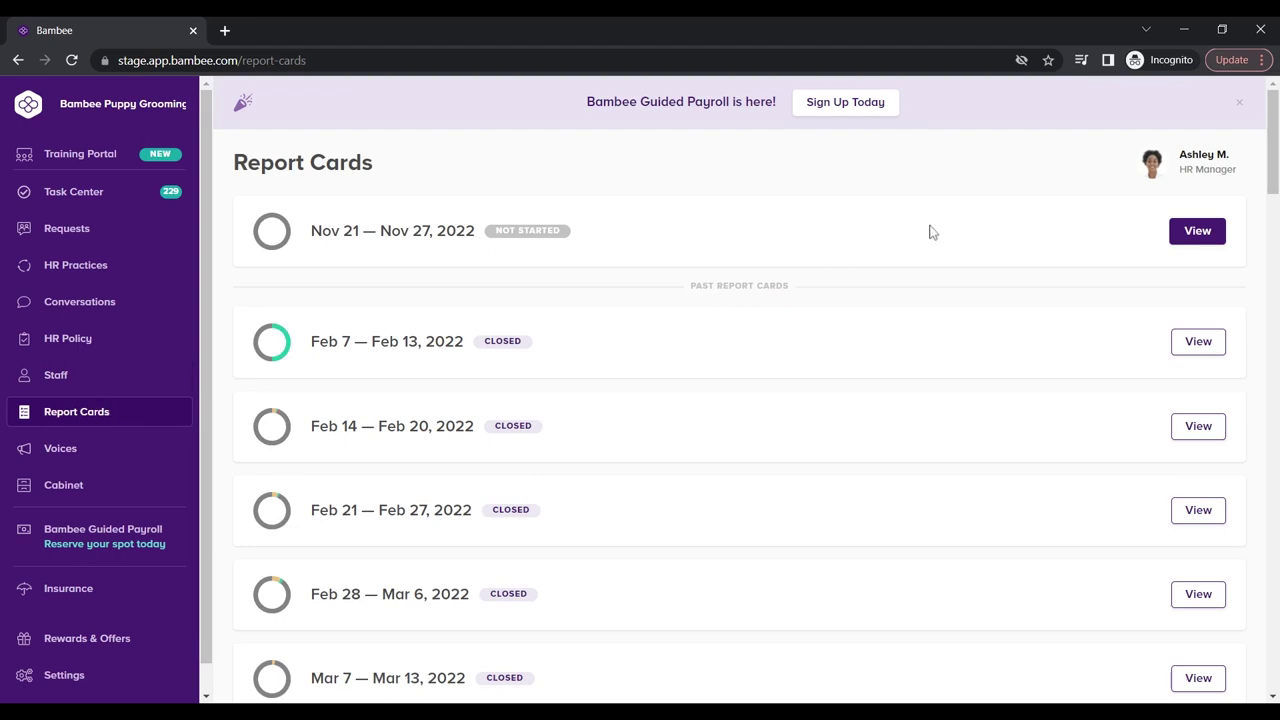
left_click(1188, 232)
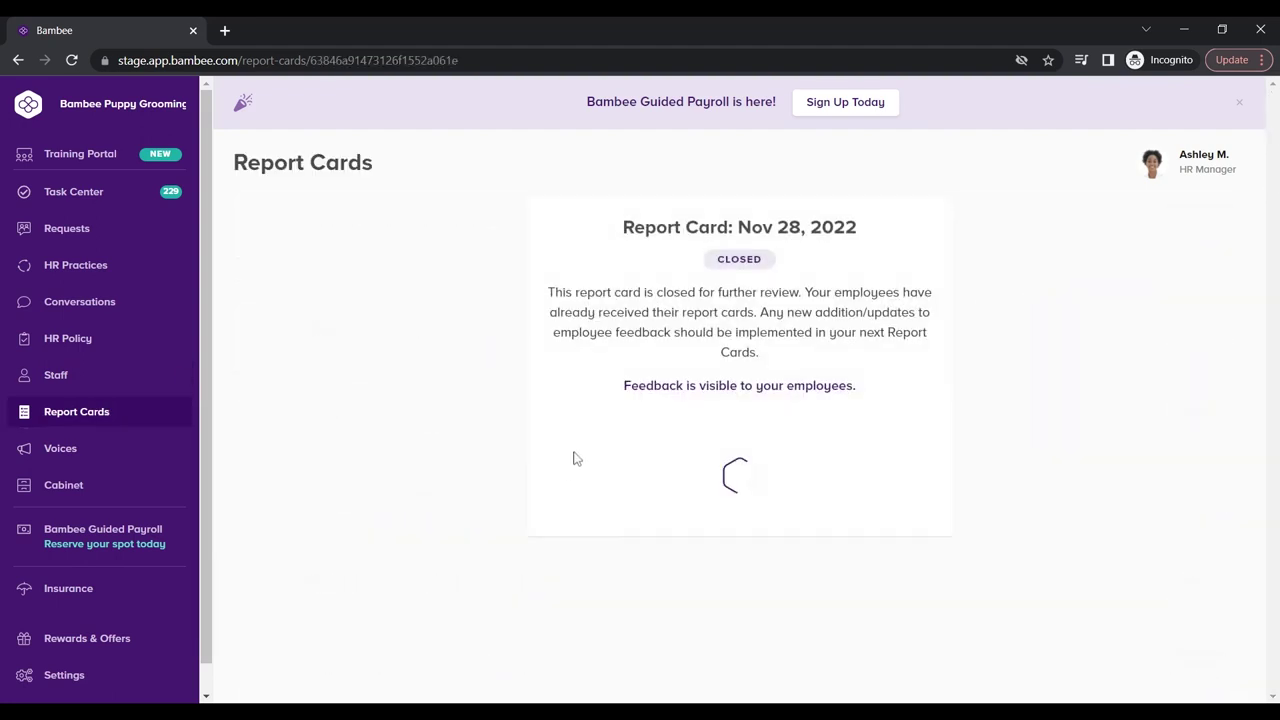
scroll(707, 424, "down", 3)
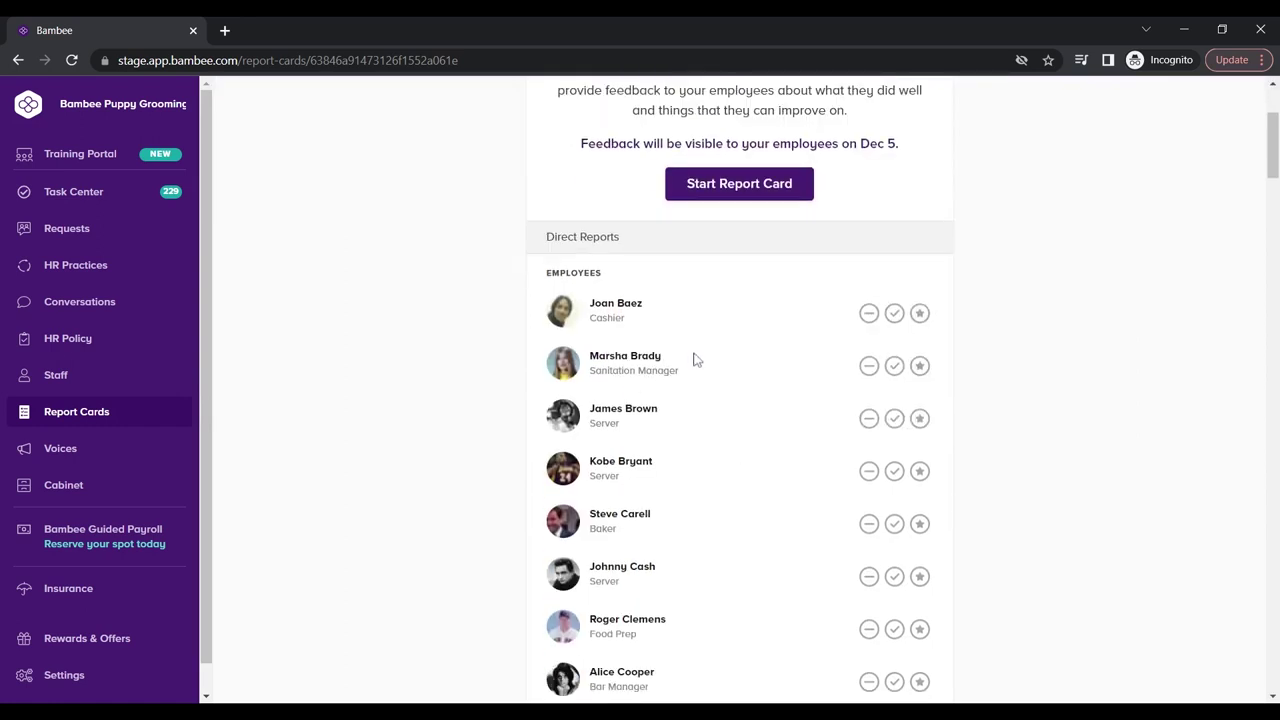
Start the report card and examine the Needs Improvement, Satisfactory and Outstanding rating options for the first employee
left_click(780, 200)
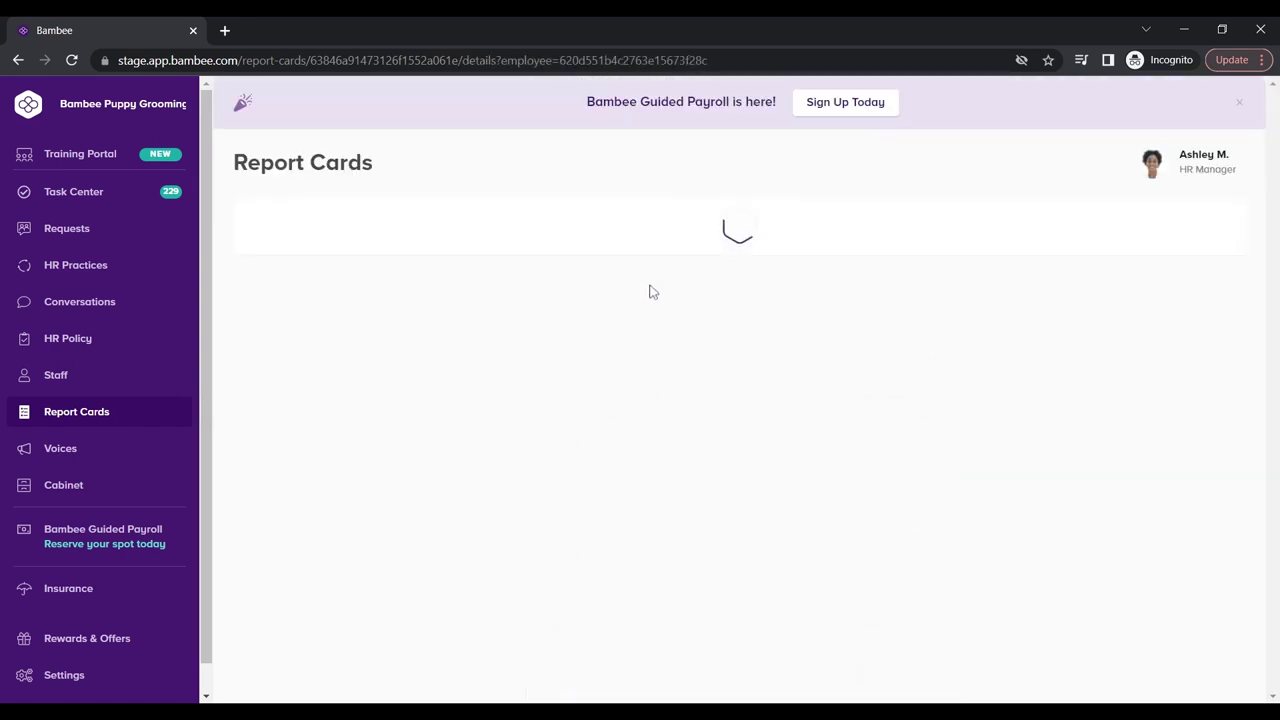
scroll(660, 286, "down", 2)
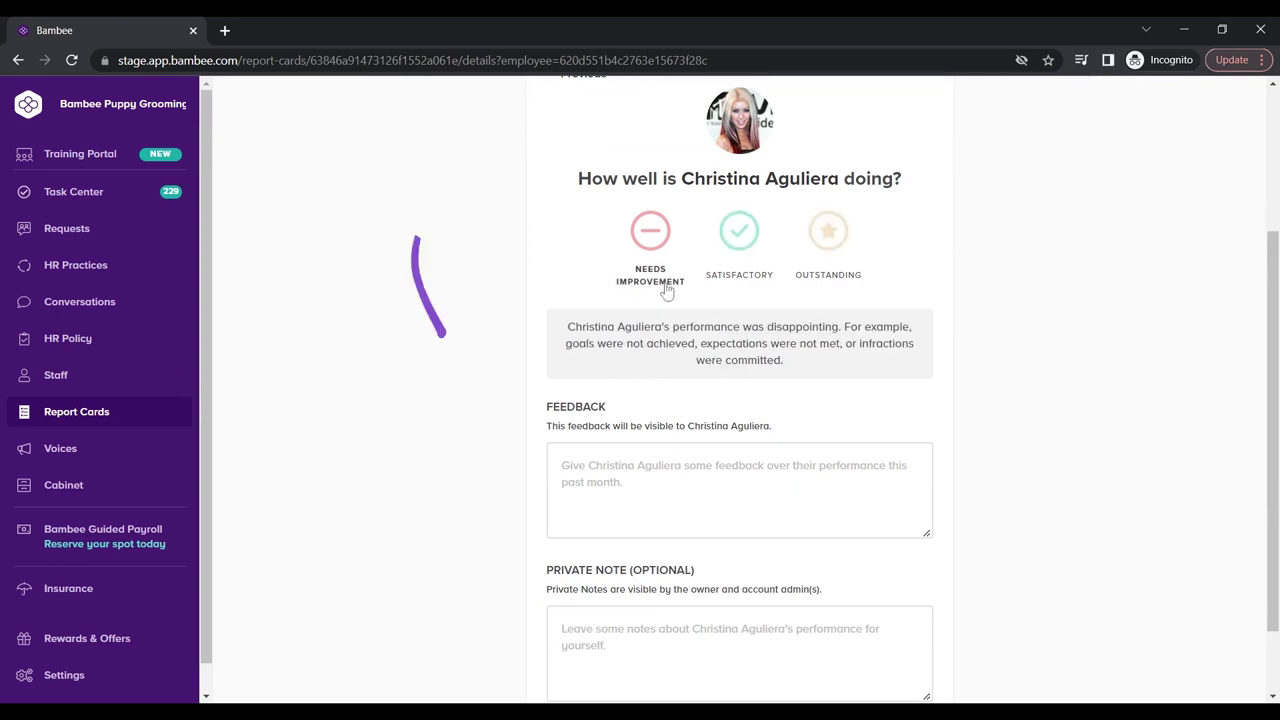
left_click(660, 283)
left_click(722, 284)
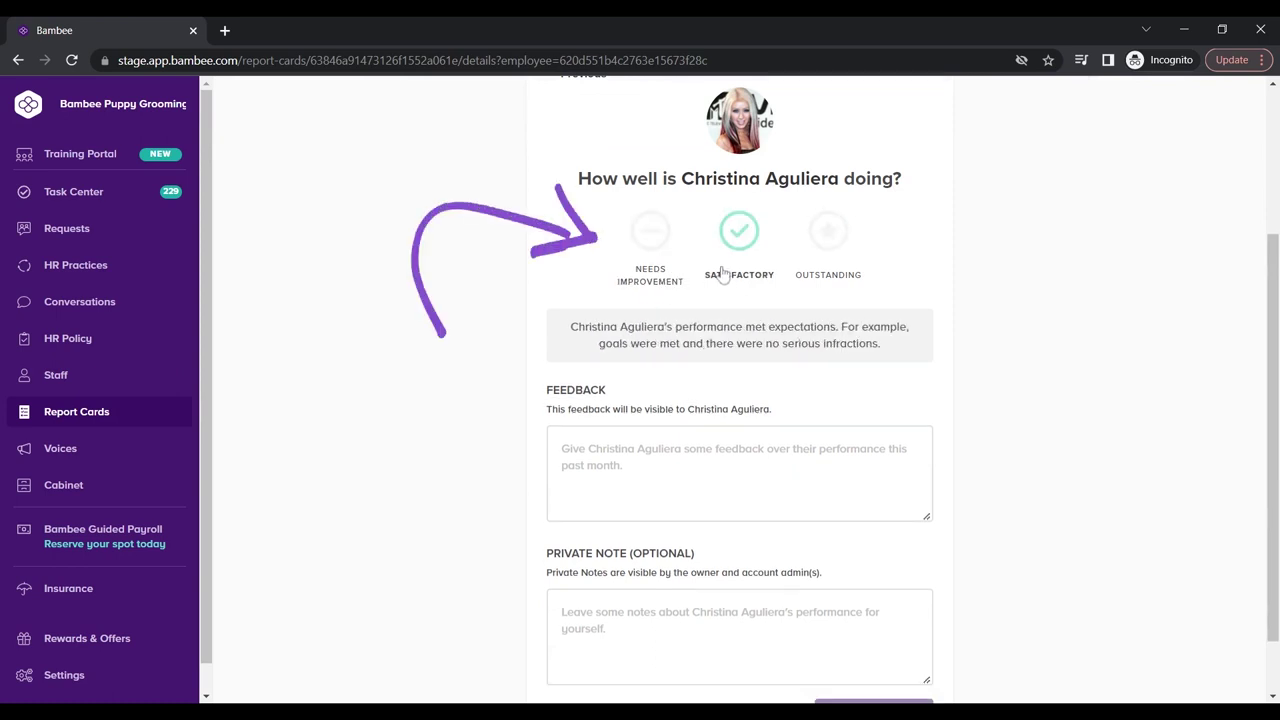
left_click(828, 276)
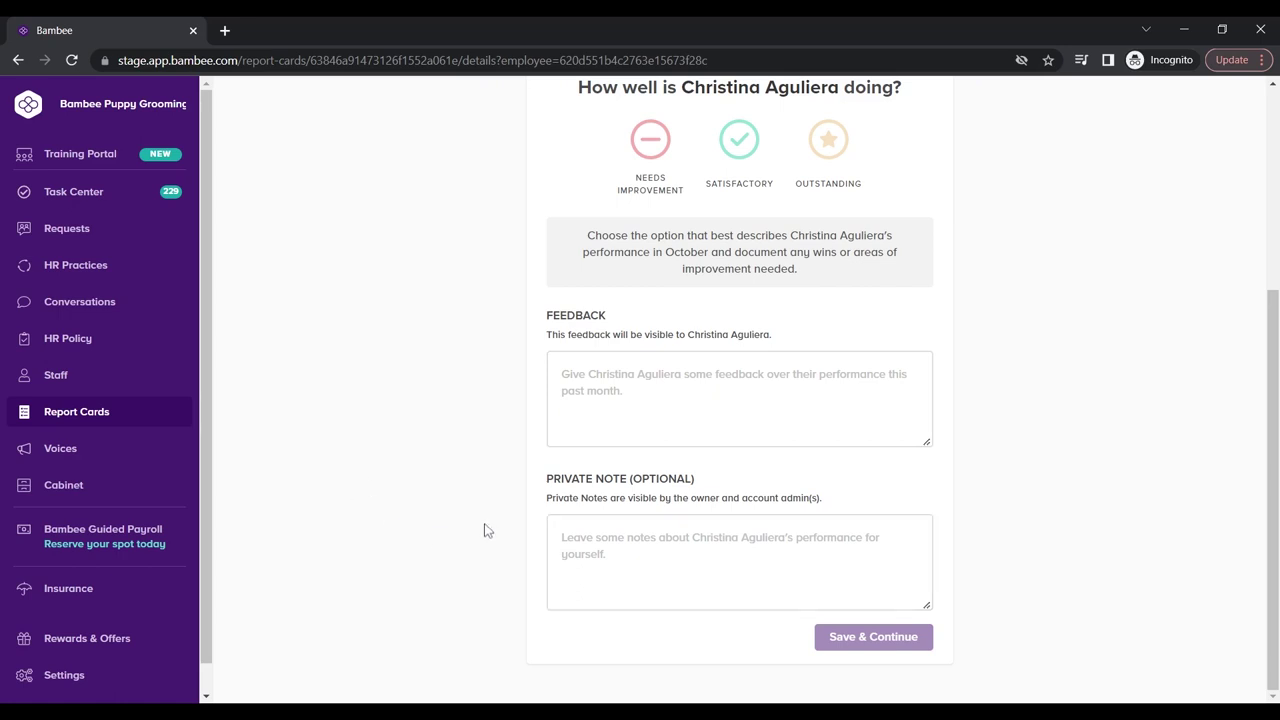
View the Voices employee feedback page, and look through the documents stored in the Cabinet
left_click(47, 463)
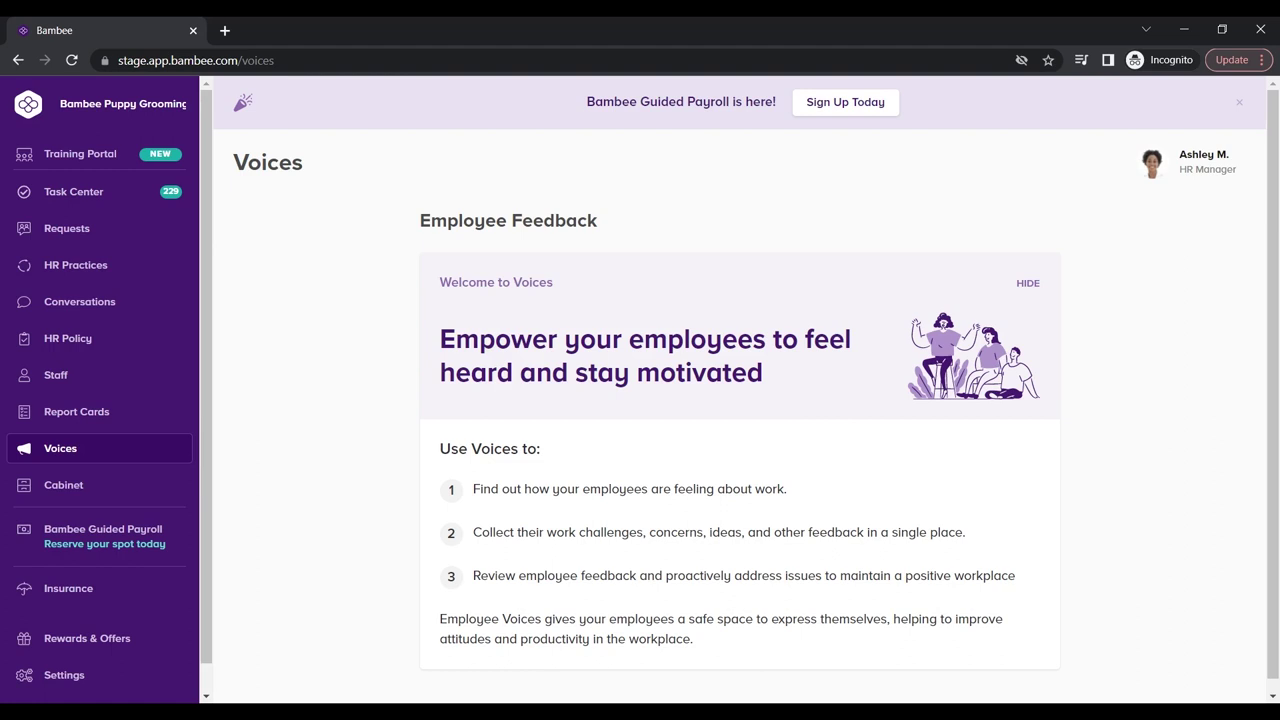
left_click(75, 488)
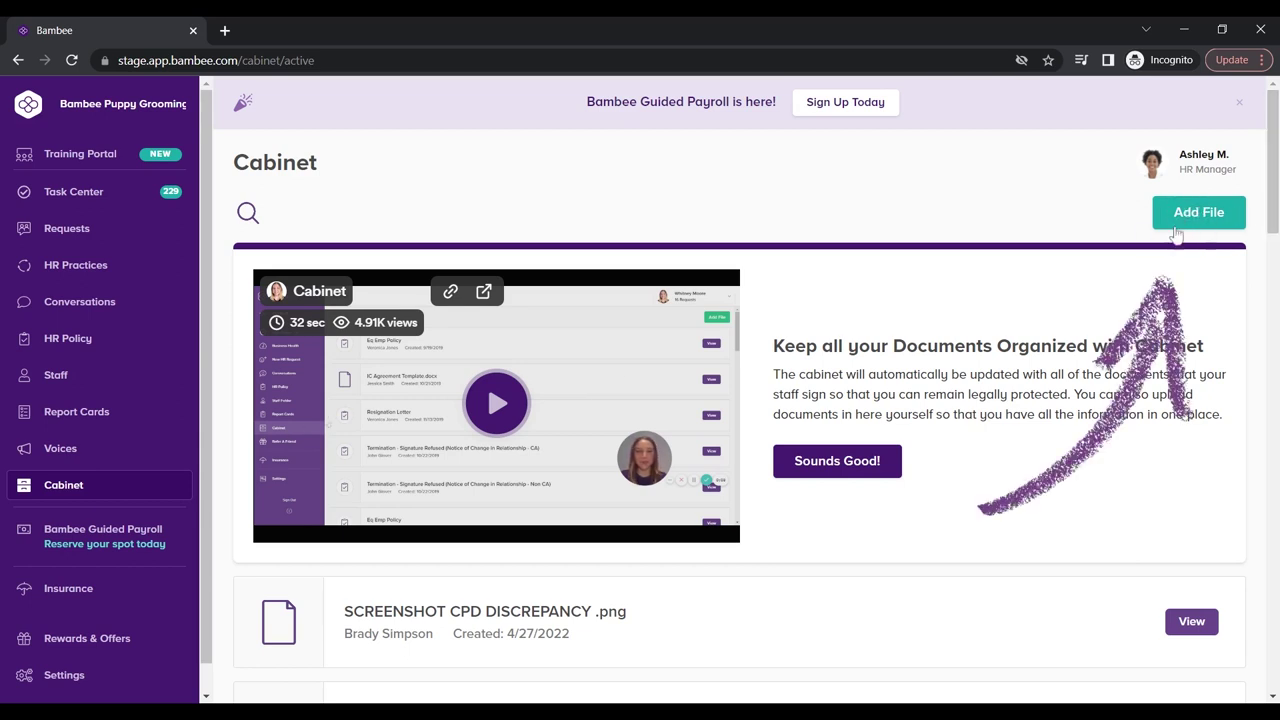
scroll(1024, 379, "down", 2)
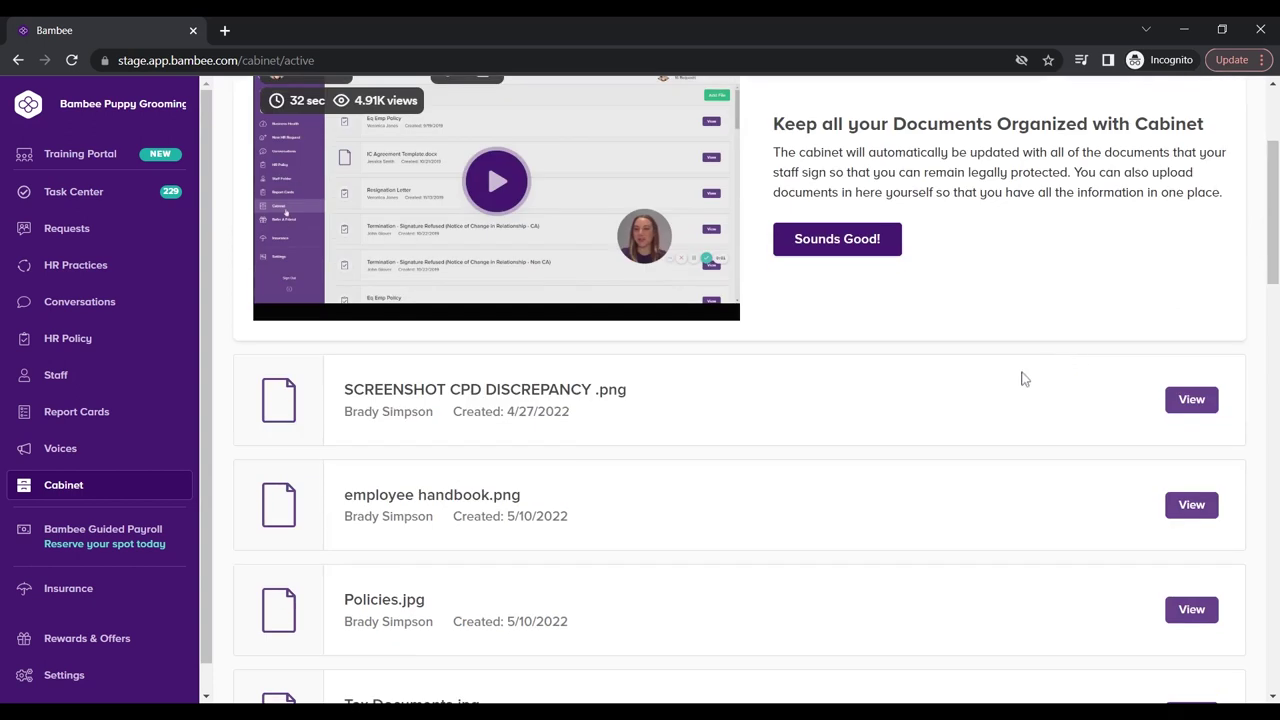